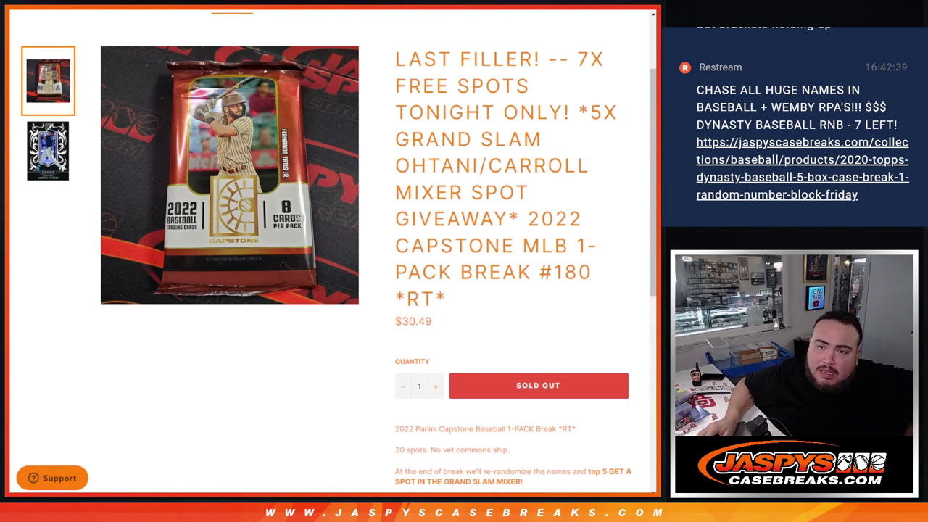
# Highlight '7X FREE SPOTS TONIGHT ONLY!' in the Capstone MLB 1-Pack Break #180 title.
pyautogui.moveTo(587, 59); pyautogui.dragTo(582, 110)
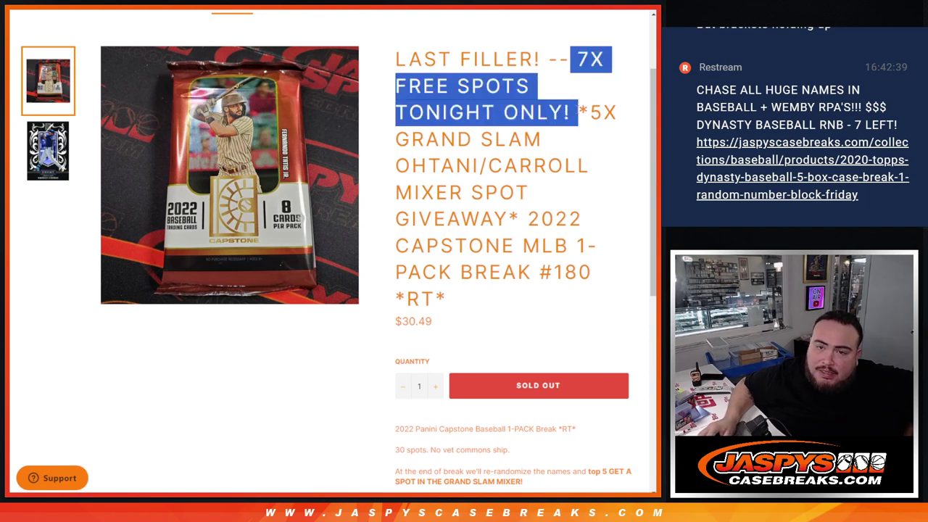
# Clear the title highlight and go to the List Randomizer tab holding the buyers' names.
pyautogui.click(587, 88)
pyautogui.hotkey('ctrl', 'Tab')
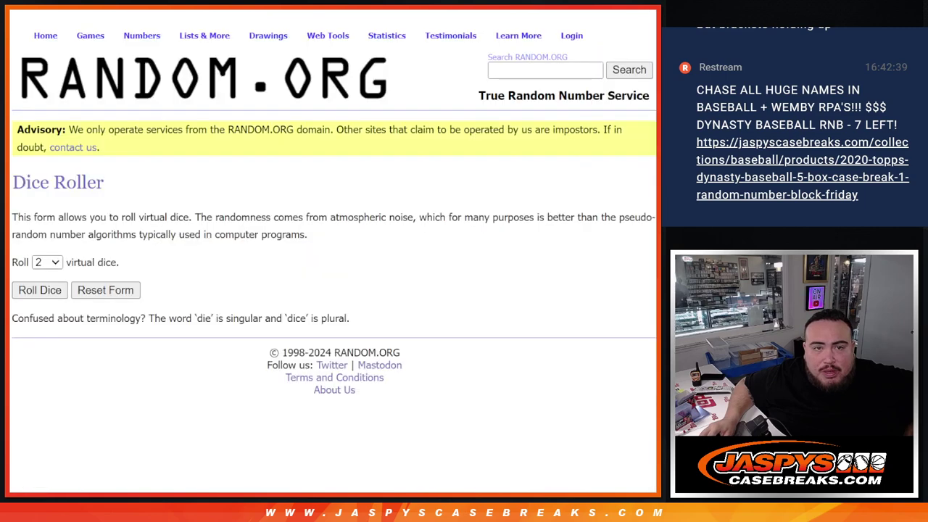
pyautogui.hotkey('ctrl', 'Tab')
pyautogui.hotkey('ctrl', 'shift', 'Tab')
pyautogui.hotkey('ctrl', 'Tab')
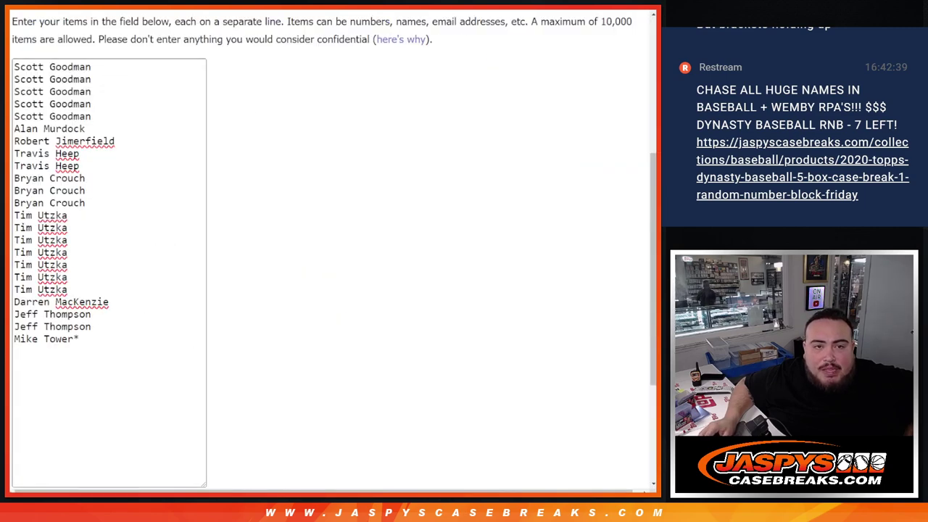
pyautogui.click(80, 338)
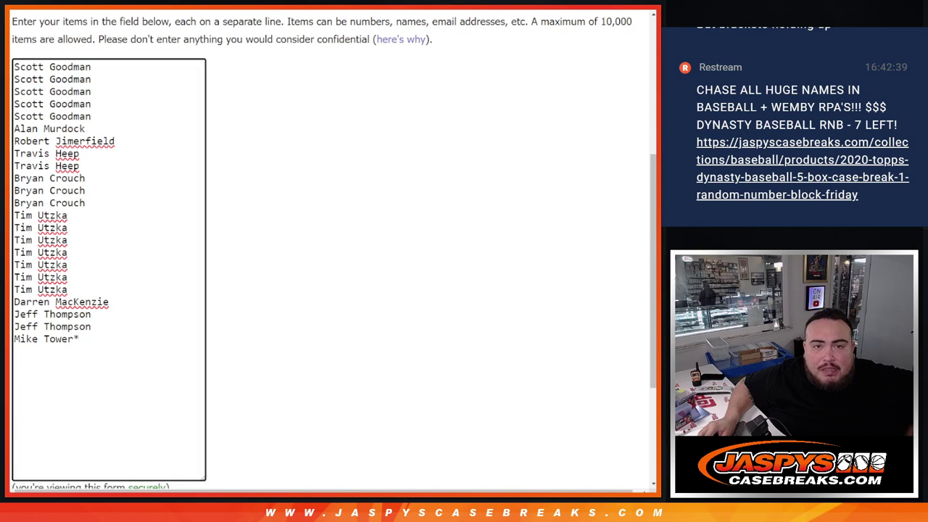
# Cycle through the open tabs past the product pages, ending on the Dice Roller.
pyautogui.hotkey('ctrl', 'Tab')
pyautogui.hotkey('ctrl', 'Tab')
pyautogui.hotkey('ctrl', 'Tab')
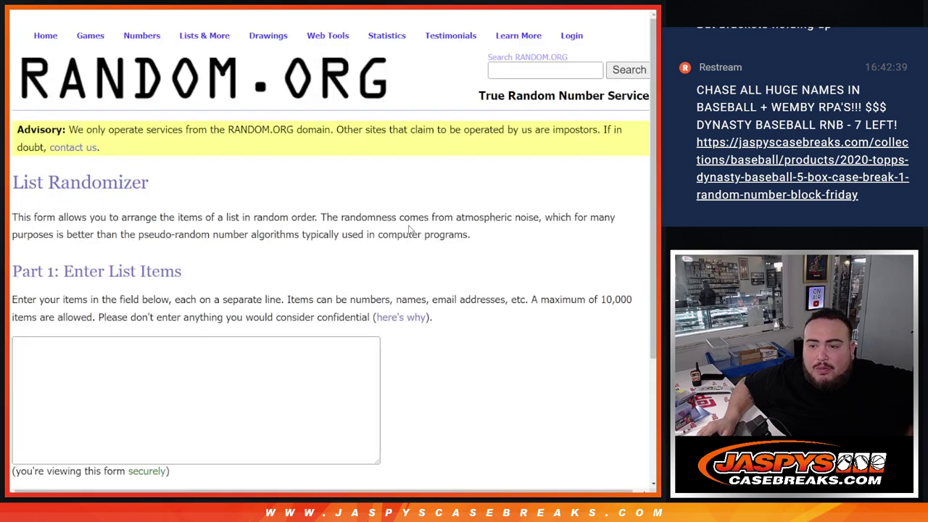
pyautogui.hotkey('ctrl', 'Tab')
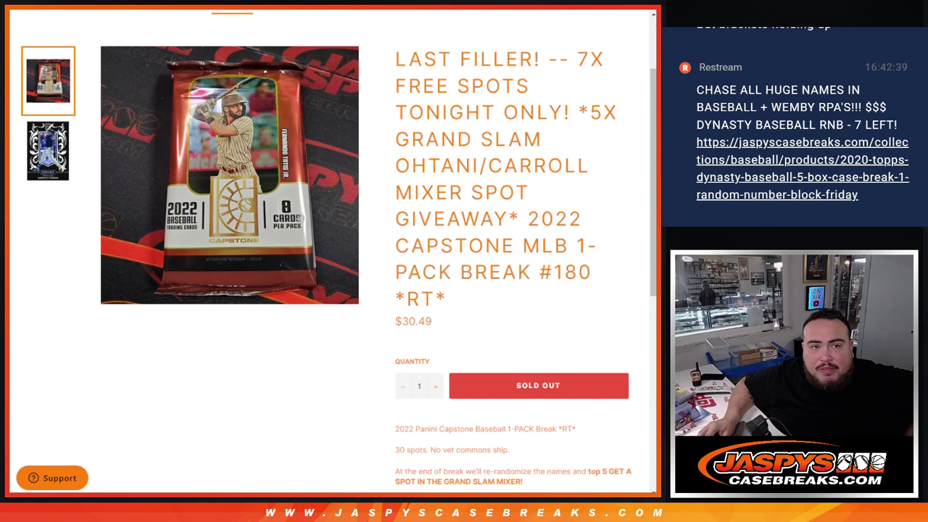
pyautogui.hotkey('ctrl', 'Tab')
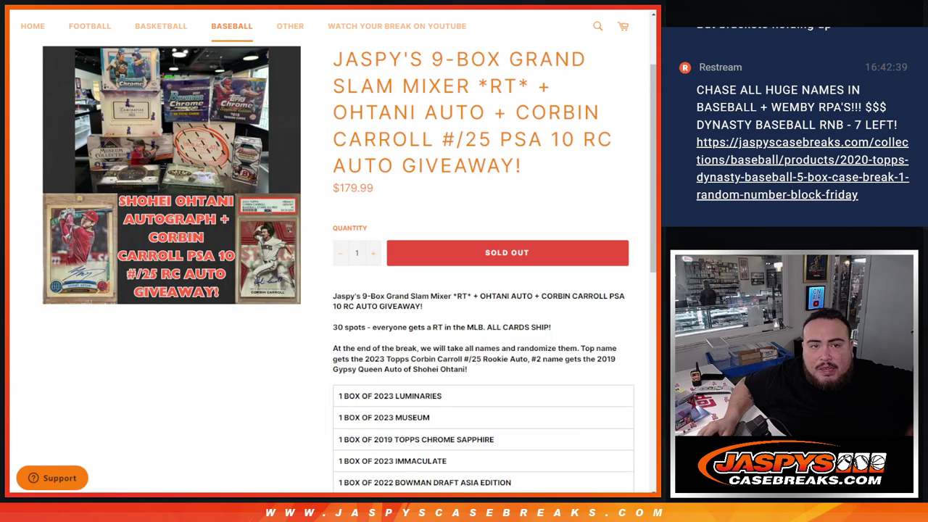
pyautogui.hotkey('ctrl', 'Tab')
pyautogui.press('Return')
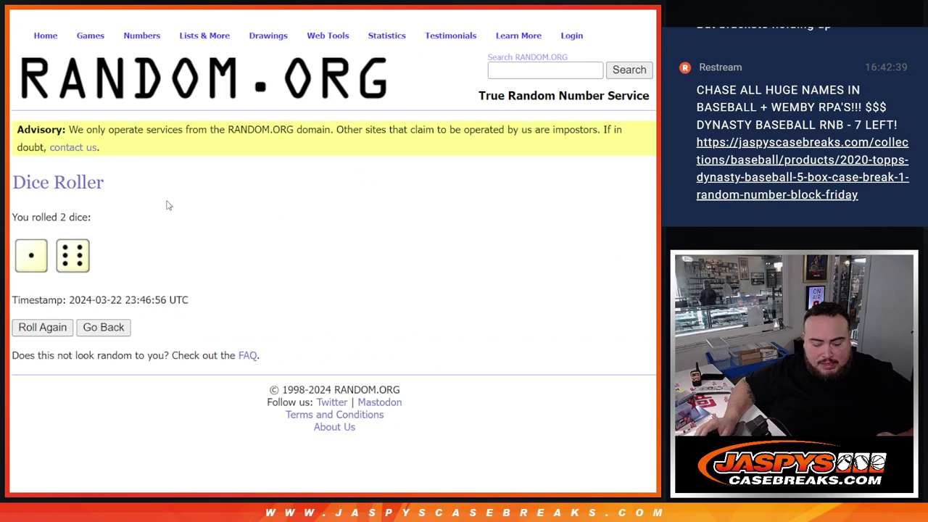
# Randomize the 23-name list, then re-randomize until it has been randomized 7 times.
pyautogui.hotkey('ctrl', 'Tab')
pyautogui.scroll(-5, 266, 238)
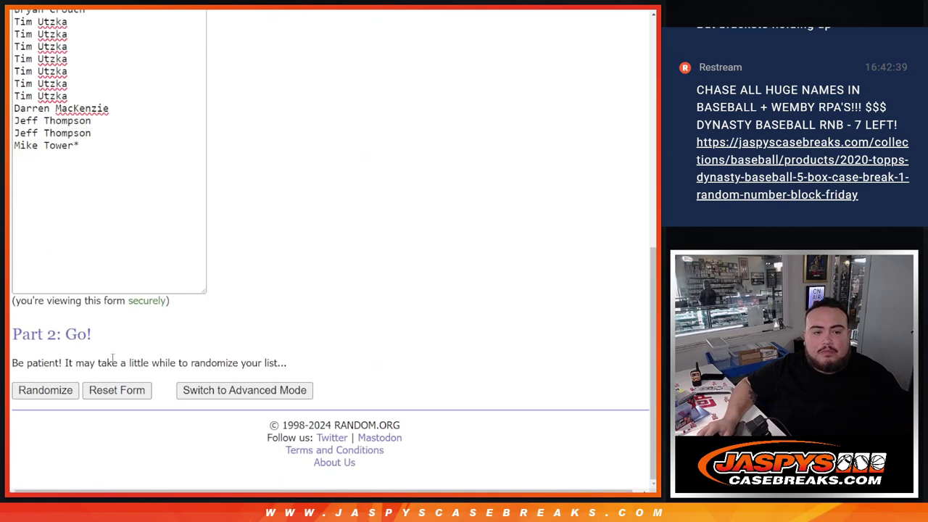
pyautogui.click(42, 393)
pyautogui.scroll(-5, 44, 397)
pyautogui.click(41, 395)
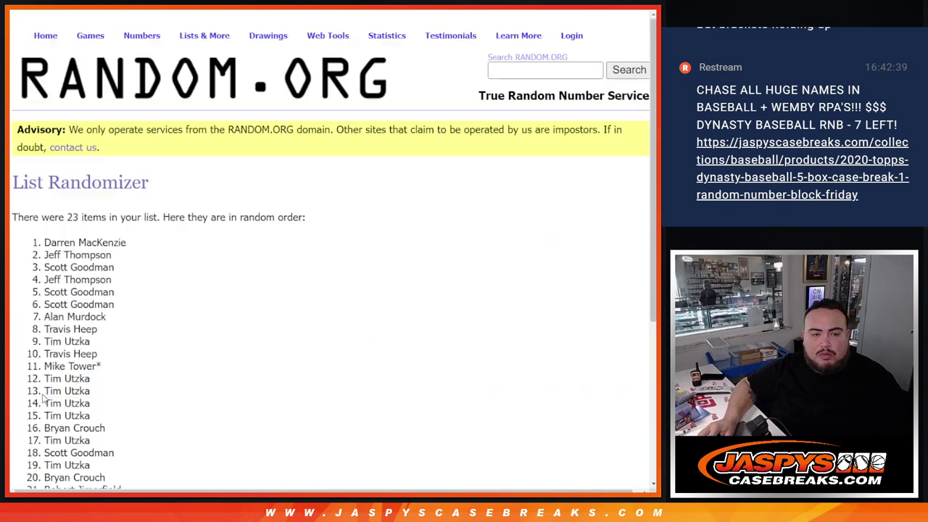
pyautogui.click(41, 395)
pyautogui.click(42, 395)
pyautogui.click(42, 395)
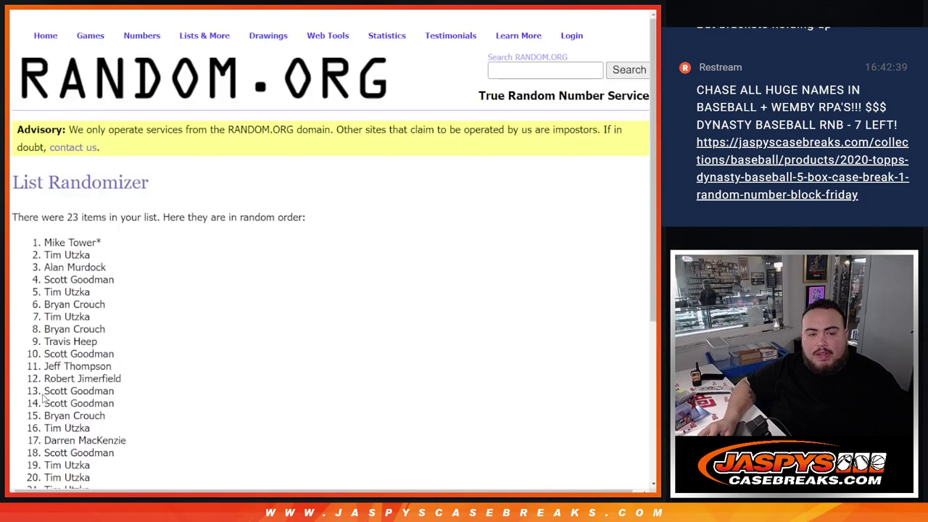
pyautogui.click(42, 394)
pyautogui.click(41, 395)
# Highlight the 'randomized 7 times' note and scroll through the results.
pyautogui.scroll(-5, 159, 406)
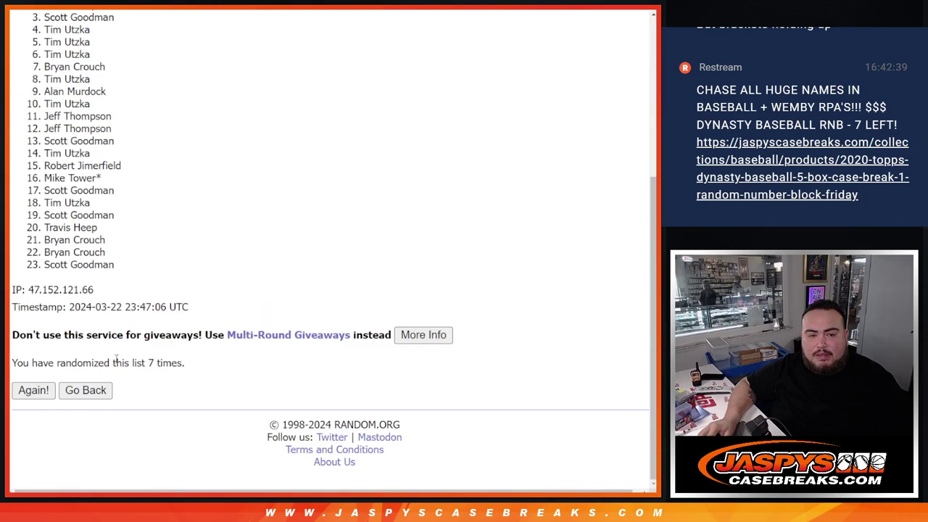
pyautogui.moveTo(113, 362); pyautogui.dragTo(194, 355)
pyautogui.hotkey('ctrl', 'Tab')
pyautogui.hotkey('ctrl', 'shift', 'Tab')
pyautogui.press('Home')
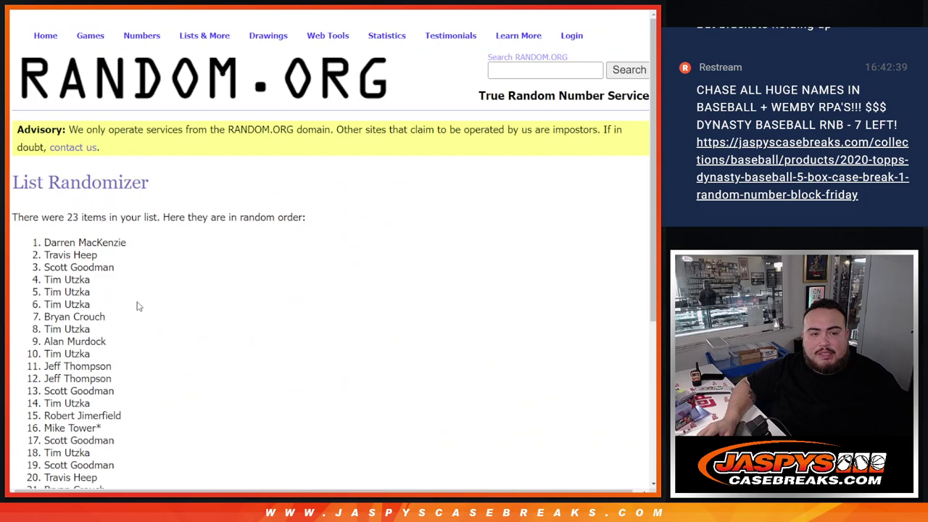
pyautogui.press('End')
pyautogui.scroll(2, 46, 242)
pyautogui.scroll(-2, 363, 290)
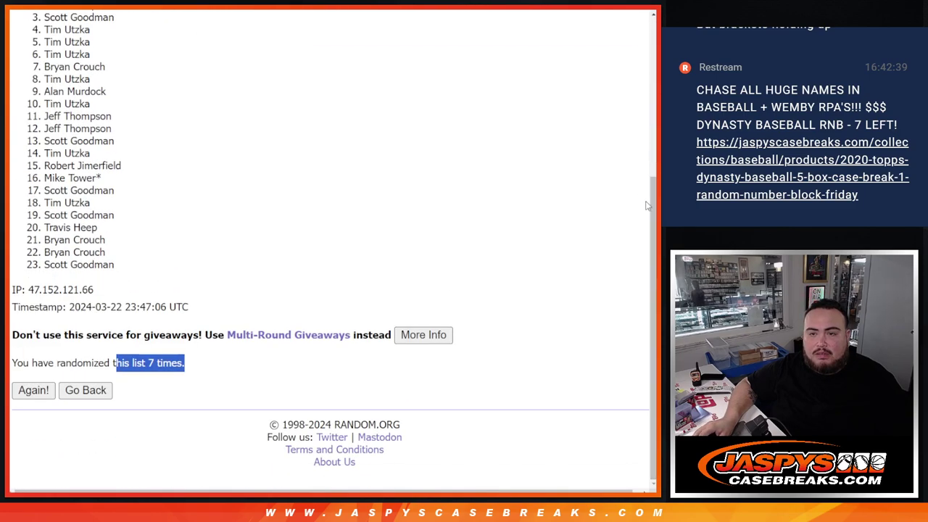
pyautogui.scroll(3, 653, 65)
pyautogui.scroll(-3, 352, 197)
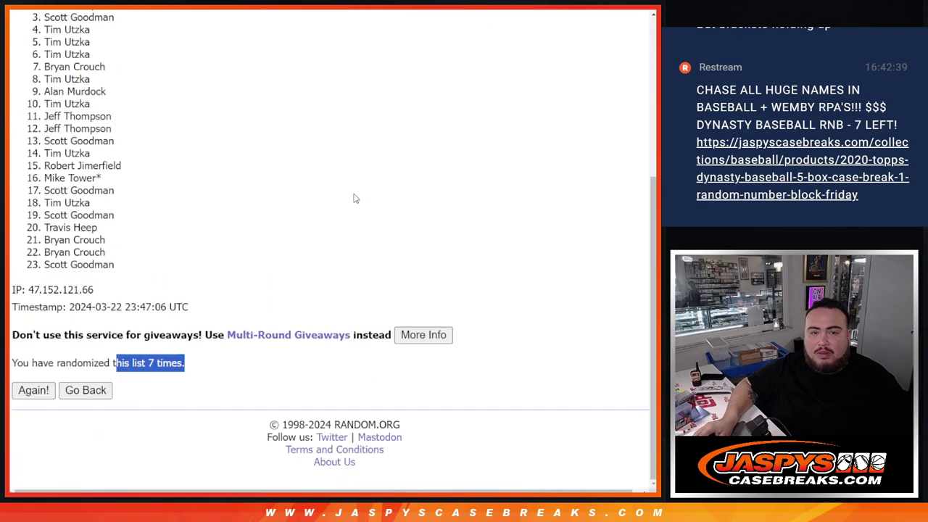
# Clear the highlight and review the randomized list from top to bottom.
pyautogui.click(300, 238)
pyautogui.press('Home')
pyautogui.press('End')
pyautogui.scroll(1, 66, 210)
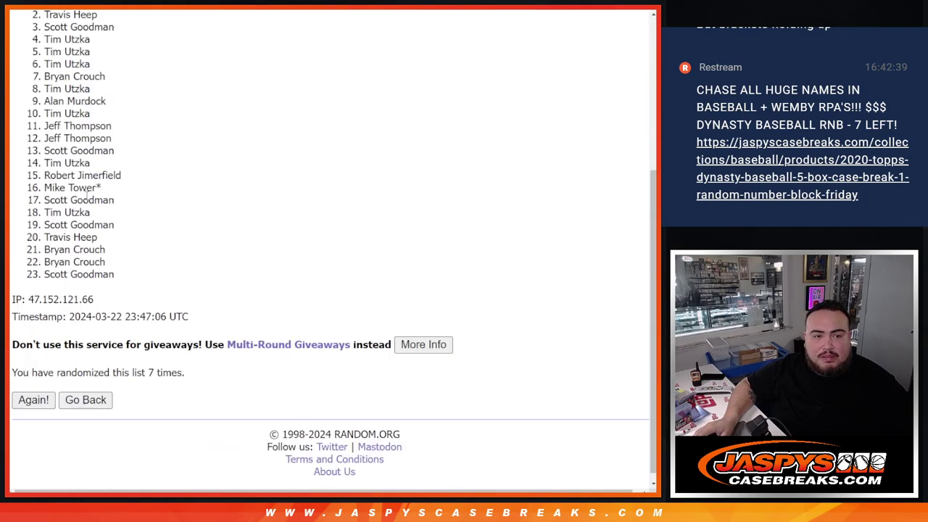
pyautogui.scroll(-1, 87, 192)
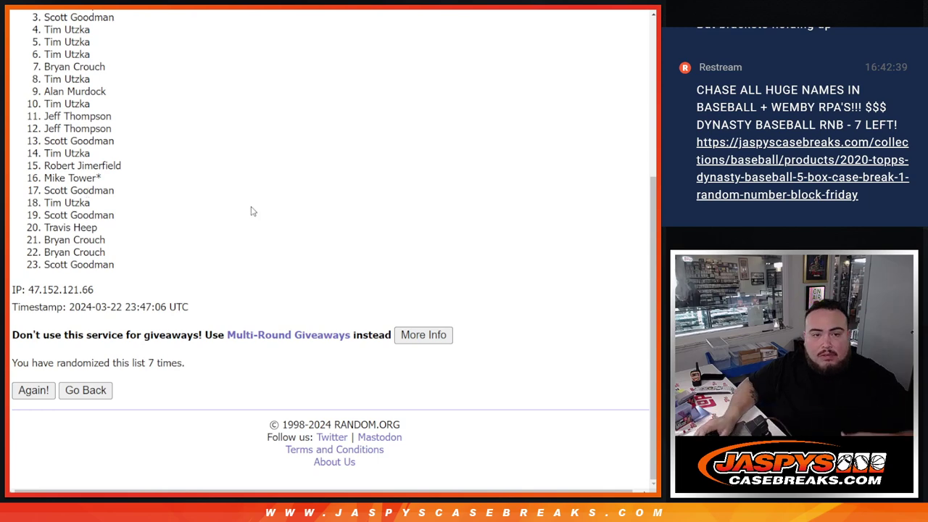
pyautogui.scroll(1, 257, 194)
pyautogui.scroll(-1, 181, 197)
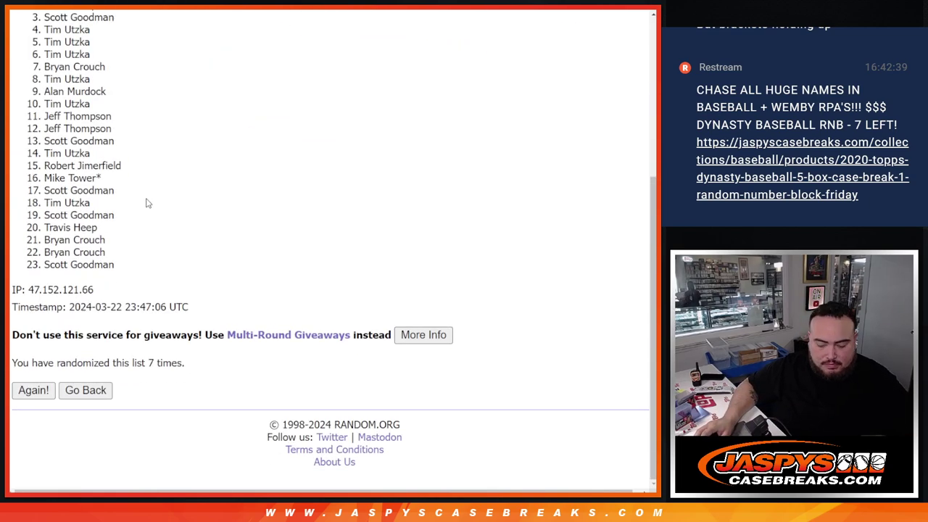
pyautogui.scroll(3, 146, 203)
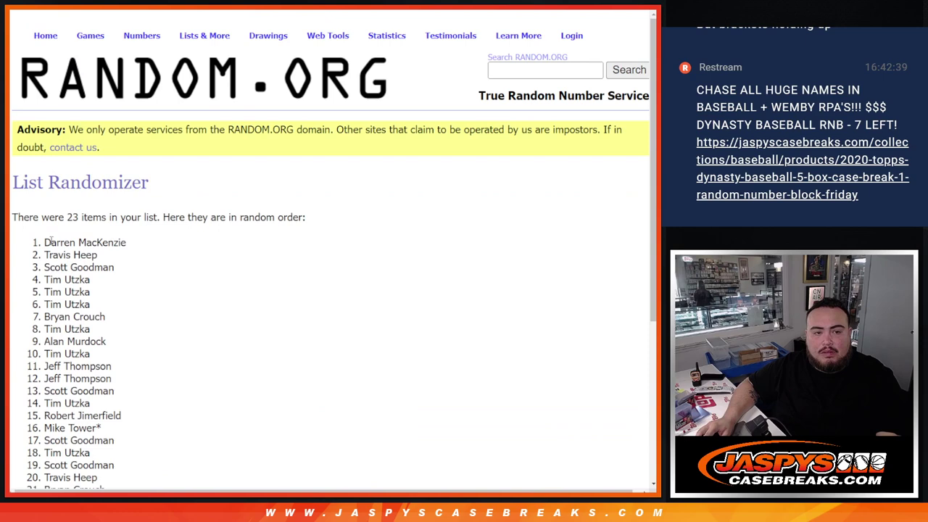
# Select the randomized names and review the results across the RANDOM.ORG tabs.
pyautogui.moveTo(34, 246)
pyautogui.mouseDown()
pyautogui.moveTo(165, 244)
pyautogui.moveTo(138, 354)
pyautogui.mouseUp()
pyautogui.scroll(-1, 156, 275)
pyautogui.scroll(-1, 148, 302)
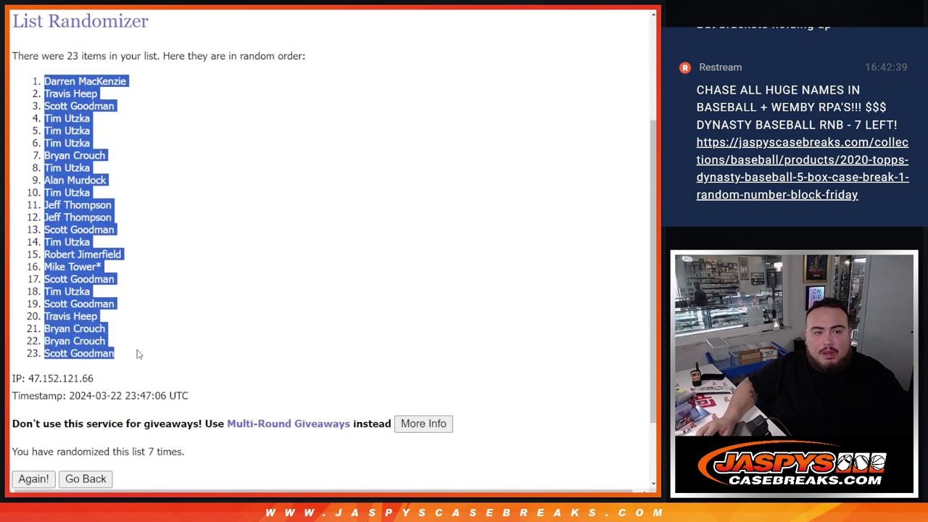
pyautogui.click(138, 100)
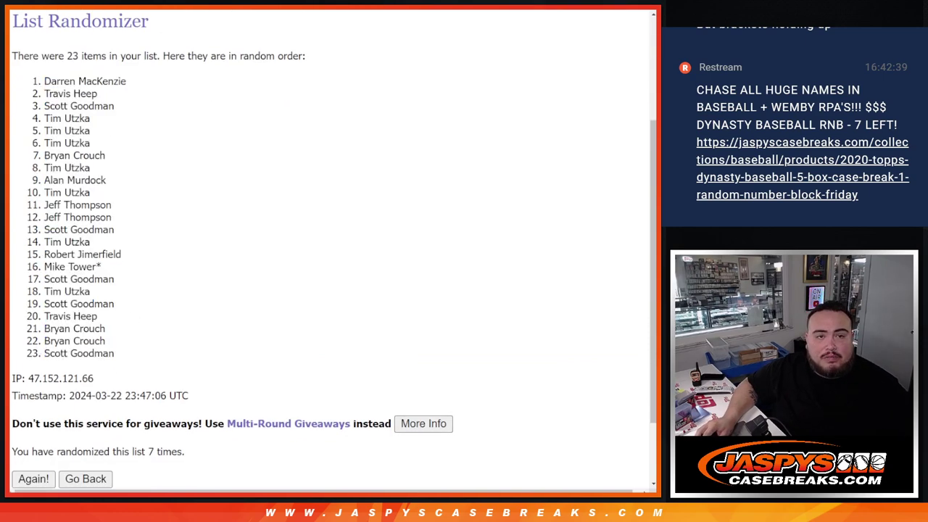
pyautogui.hotkey('ctrl', 'Tab')
pyautogui.hotkey('ctrl', 'Tab')
pyautogui.scroll(2, 208, 314)
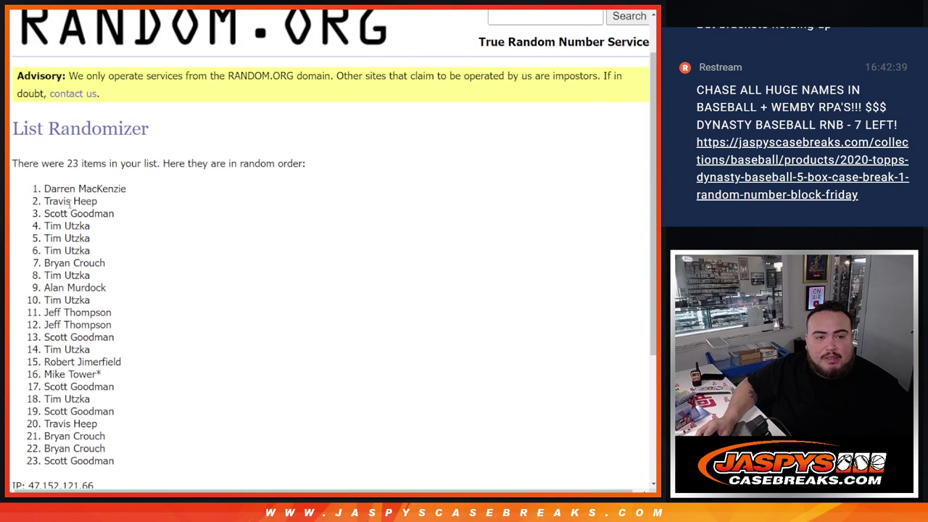
pyautogui.moveTo(38, 190)
pyautogui.mouseDown()
pyautogui.moveTo(144, 186)
pyautogui.moveTo(133, 268)
pyautogui.mouseUp()
pyautogui.hotkey('ctrl', 'c')
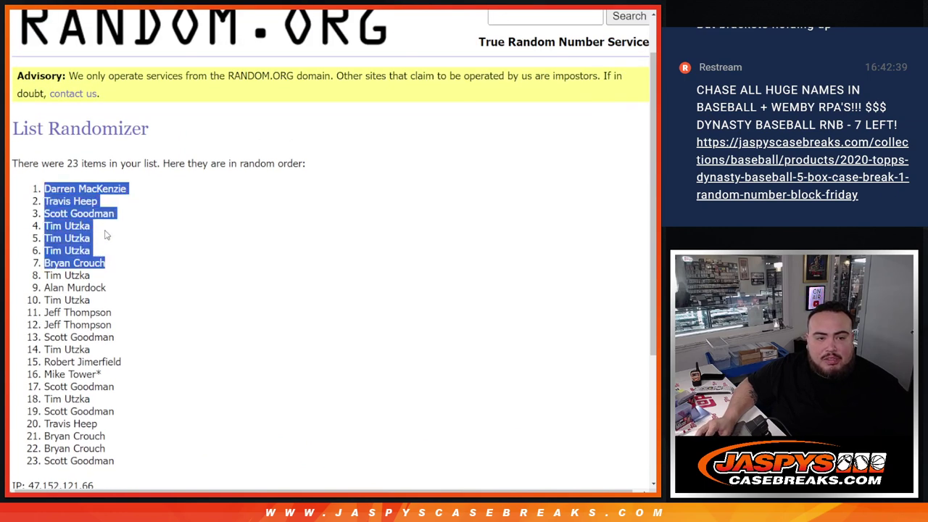
# Paste seven new entries at the list's end, mark each with '+', and select the whole list.
pyautogui.hotkey('alt', 'Left')
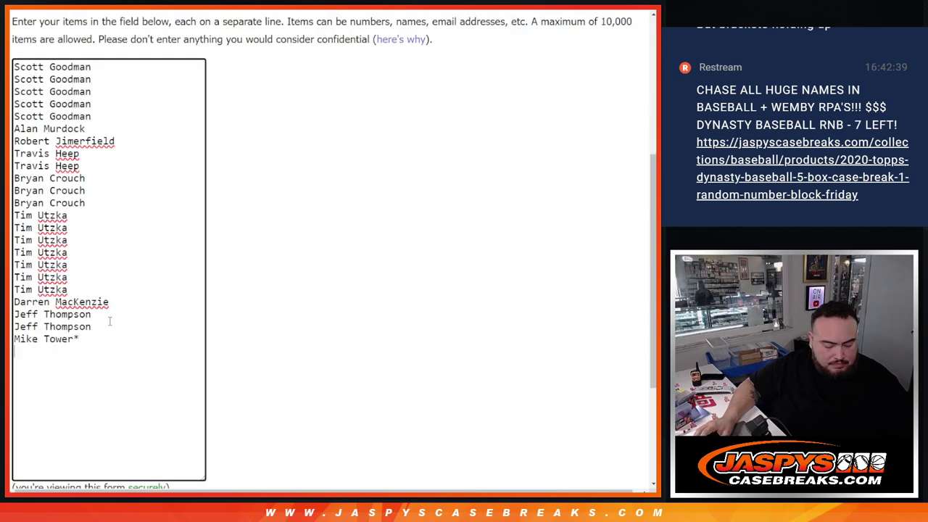
pyautogui.hotkey('ctrl', 'v')
pyautogui.write('+')
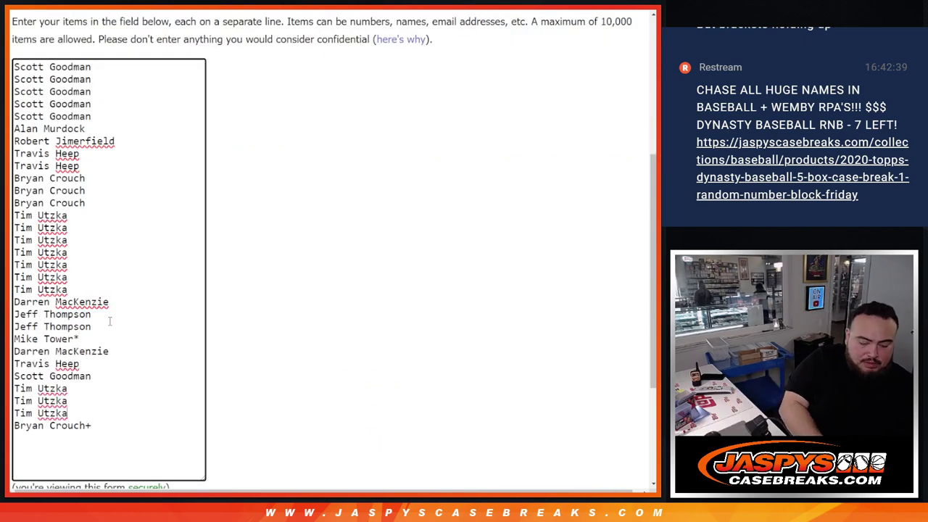
pyautogui.write('+')
pyautogui.press('Up')
pyautogui.write('+')
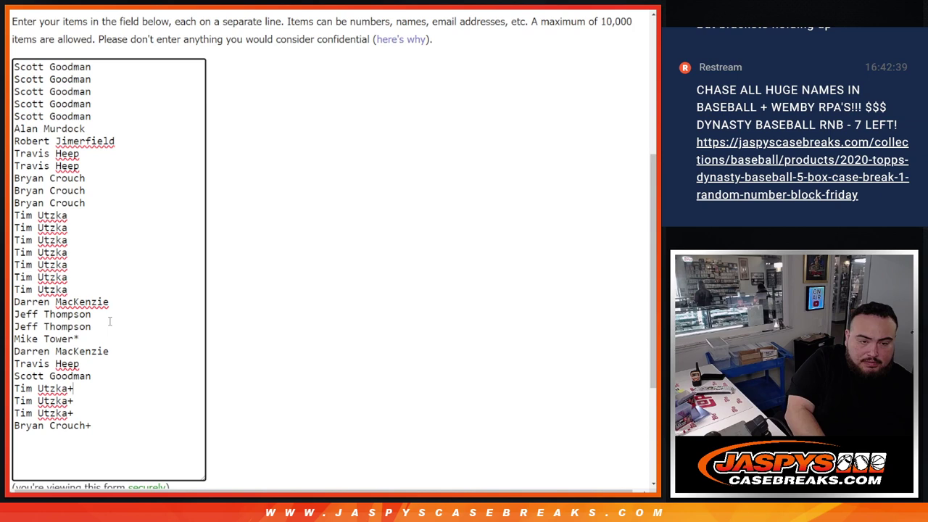
pyautogui.write('+')
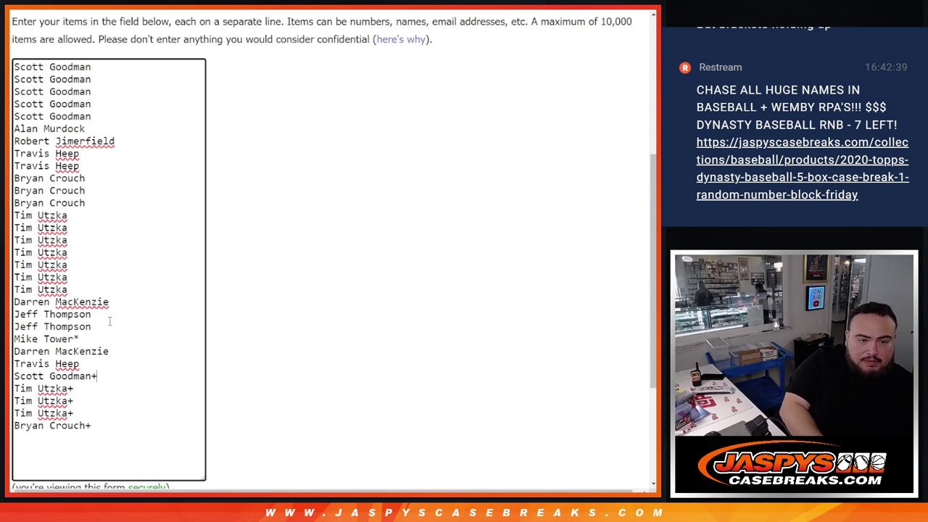
pyautogui.press('Up')
pyautogui.write('+')
pyautogui.press('Up')
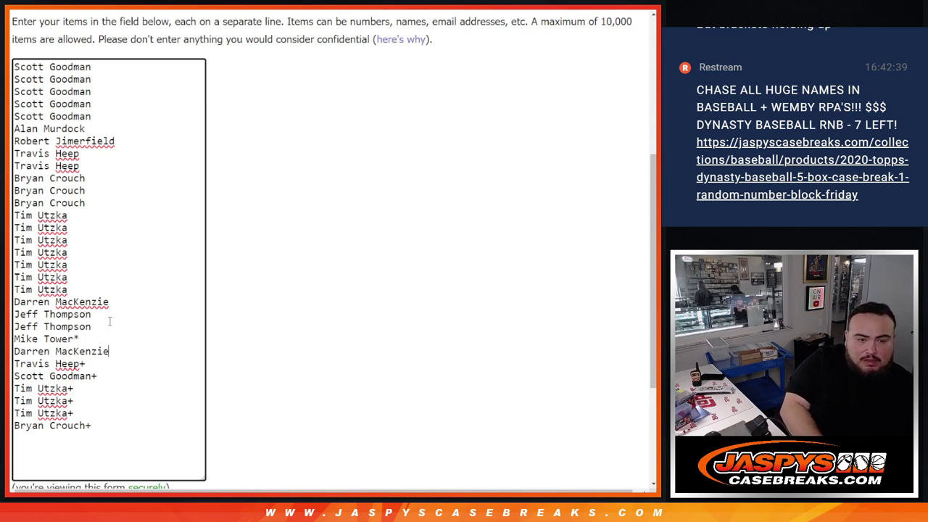
pyautogui.write('+')
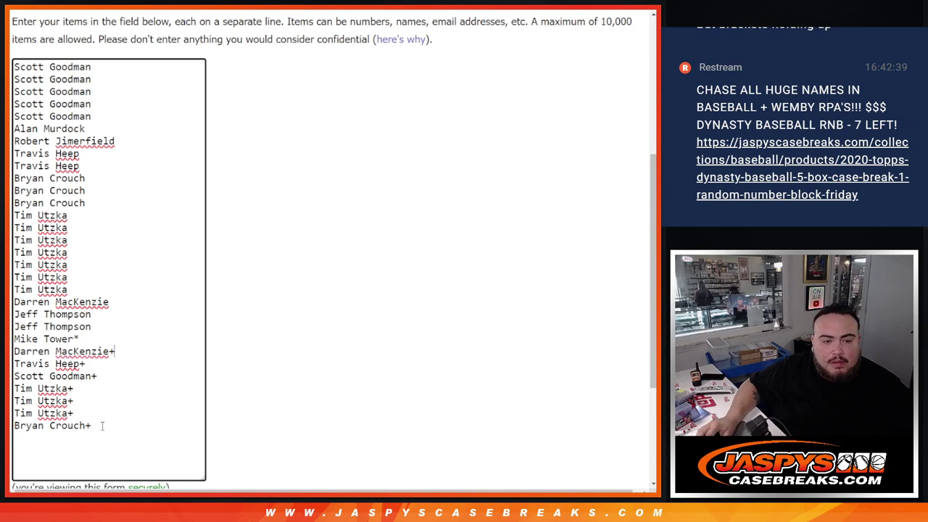
pyautogui.moveTo(102, 426); pyautogui.dragTo(72, 61)
pyautogui.hotkey('ctrl', 'c')
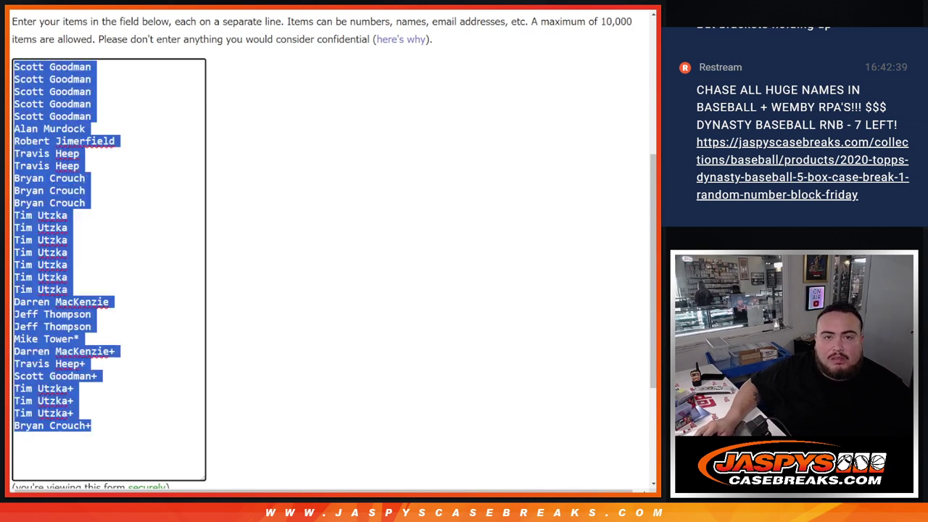
# Reload the randomizer, paste the 30-entry list, and randomize it seven times.
pyautogui.press('F5')
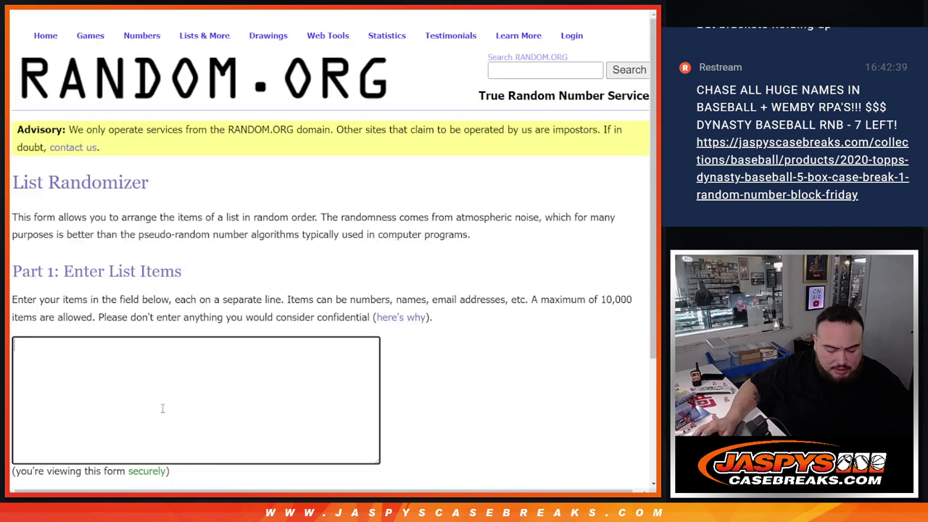
pyautogui.hotkey('ctrl', 'v')
pyautogui.scroll(-3, 196, 356)
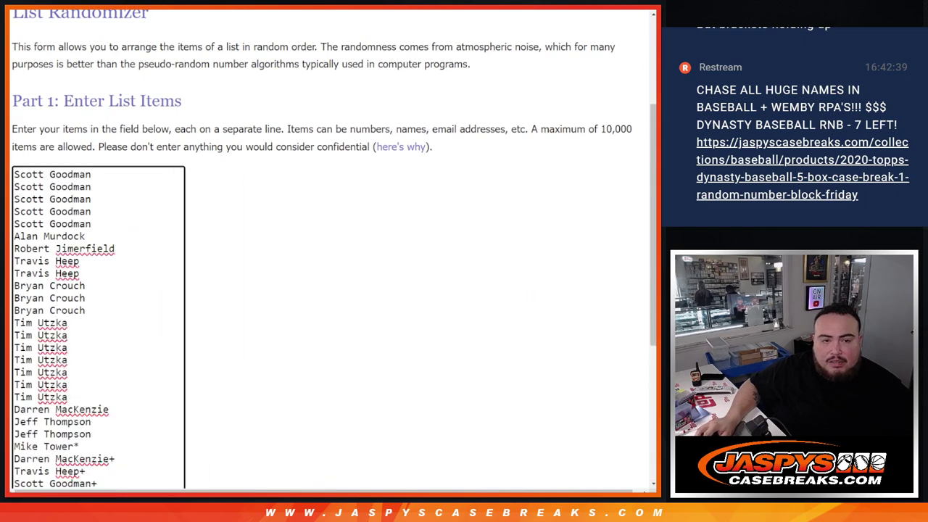
pyautogui.scroll(-2, 319, 261)
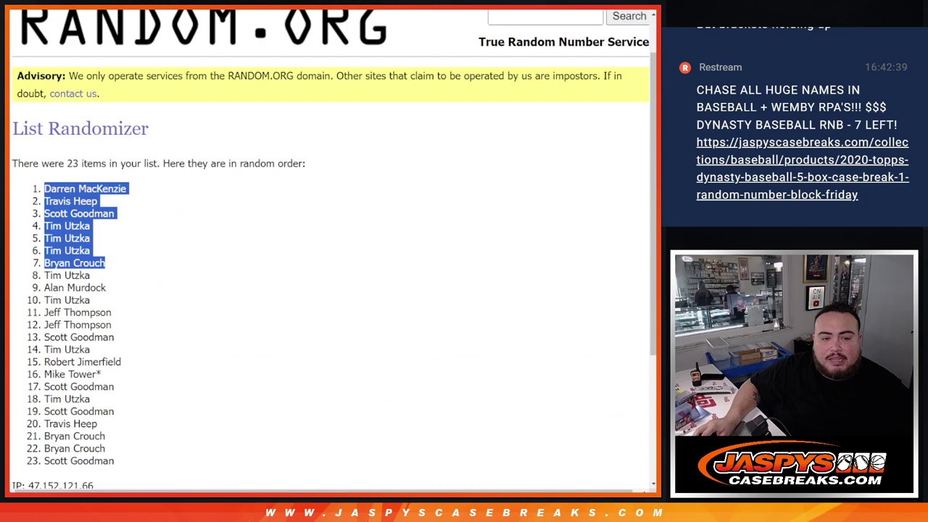
pyautogui.scroll(-2, 303, 231)
pyautogui.click(45, 390)
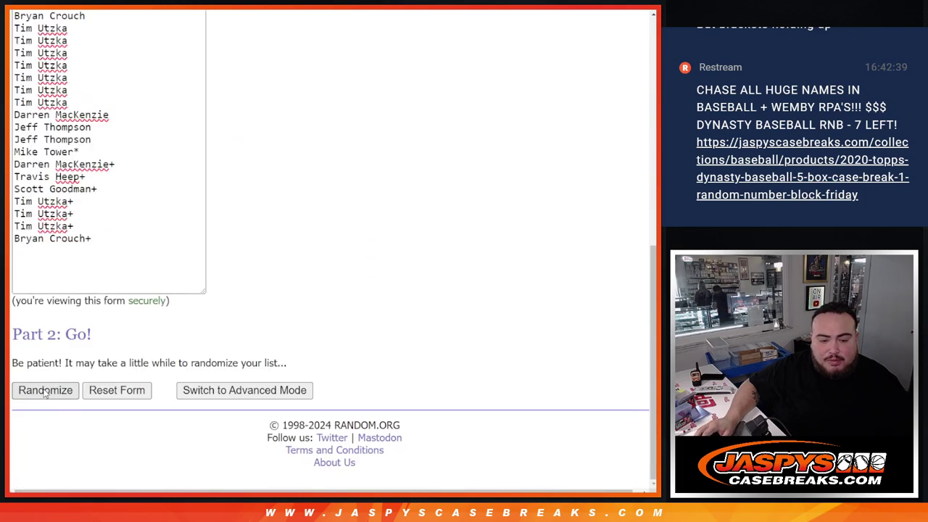
pyautogui.click(45, 391)
pyautogui.click(45, 392)
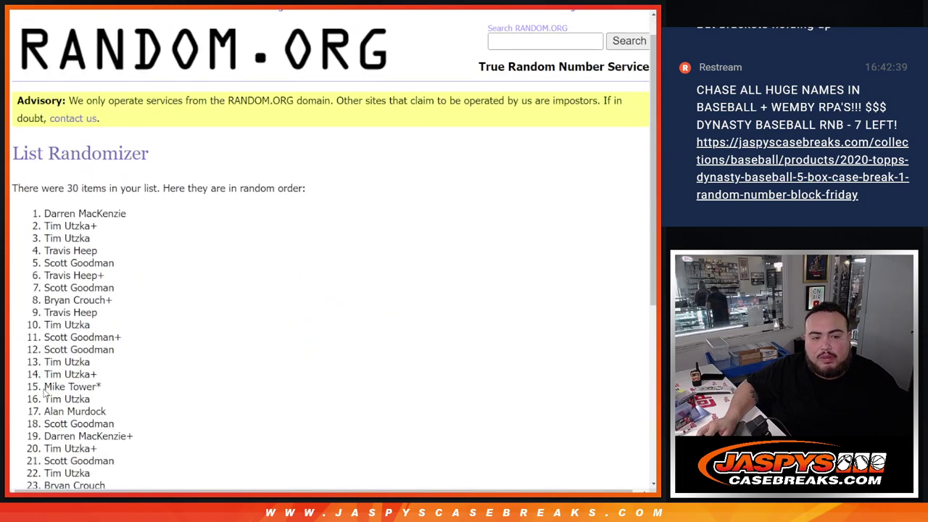
pyautogui.click(45, 391)
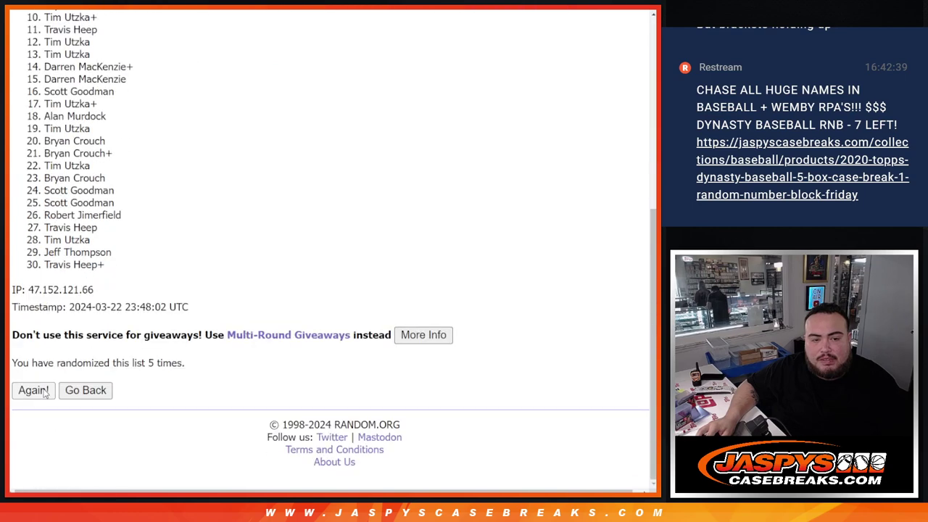
pyautogui.click(45, 391)
pyautogui.click(45, 392)
# Select the randomized names and paste them into column A of the Google Sheet.
pyautogui.scroll(5, 99, 265)
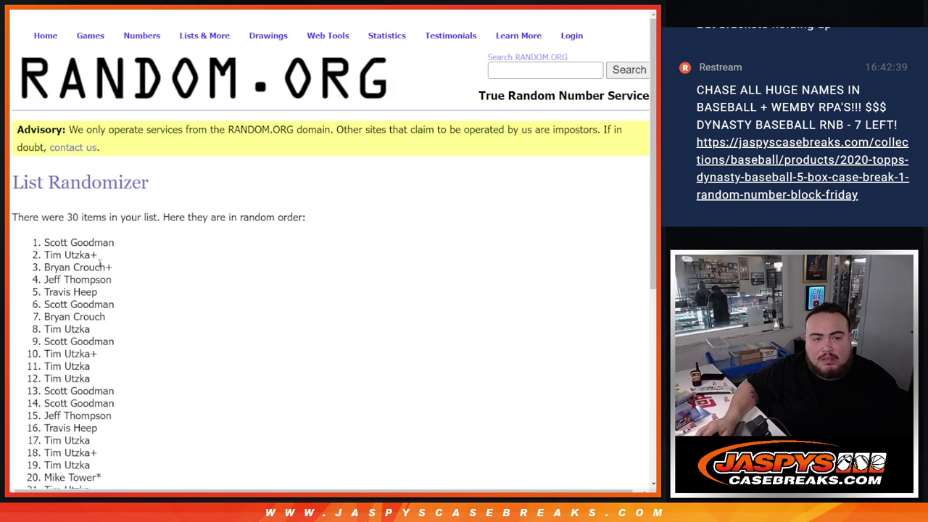
pyautogui.moveTo(68, 239)
pyautogui.mouseDown()
pyautogui.moveTo(129, 292)
pyautogui.moveTo(126, 394)
pyautogui.mouseUp()
pyautogui.hotkey('ctrl', 'c')
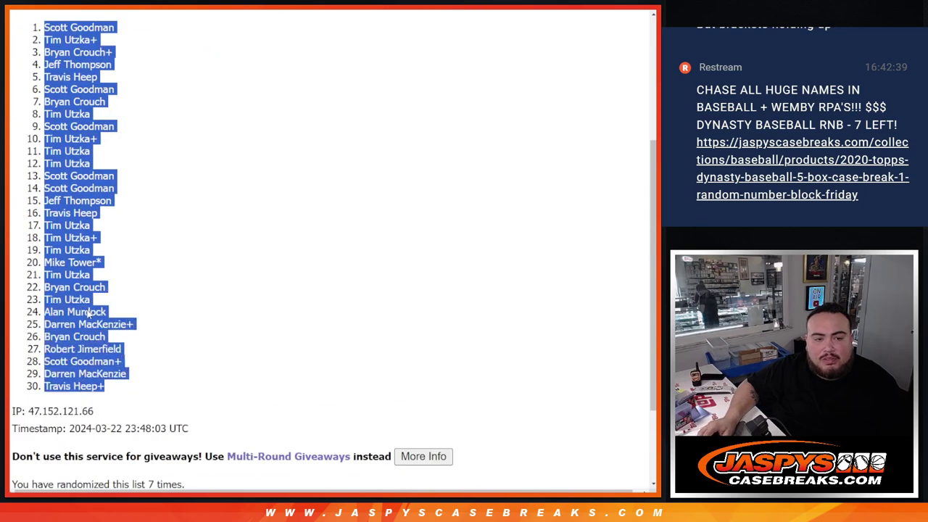
pyautogui.hotkey('alt', 'Tab')
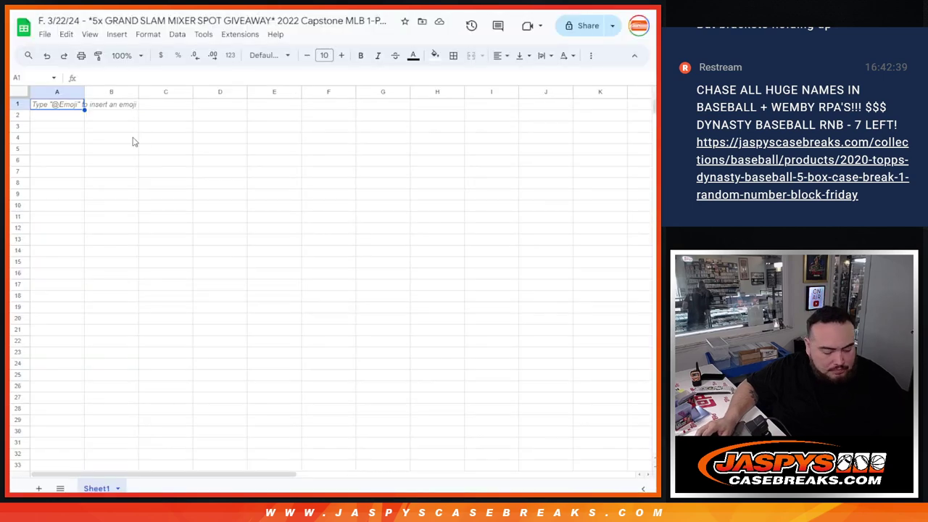
pyautogui.hotkey('ctrl', 'v')
# Randomize the 30 MLB teams list seven times.
pyautogui.hotkey('alt', 'Tab')
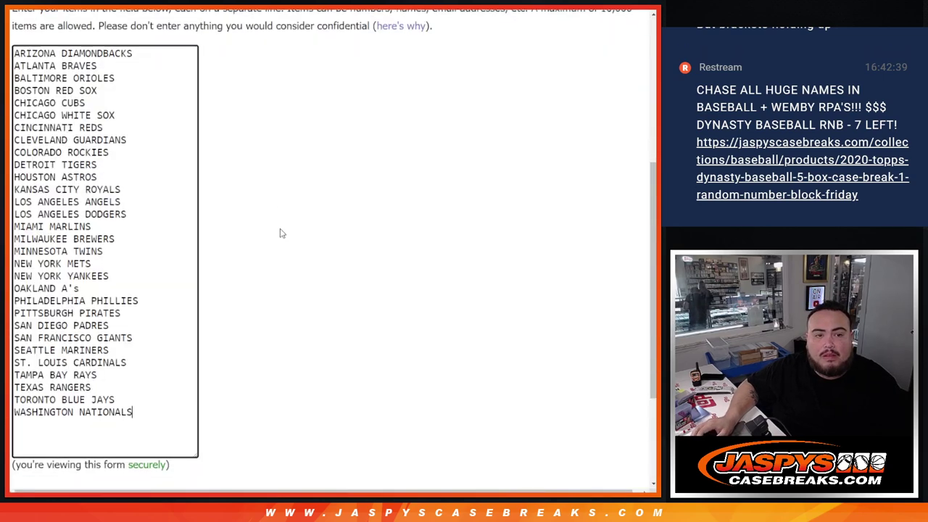
pyautogui.scroll(-3, 280, 232)
pyautogui.click(43, 390)
pyautogui.scroll(-5, 40, 397)
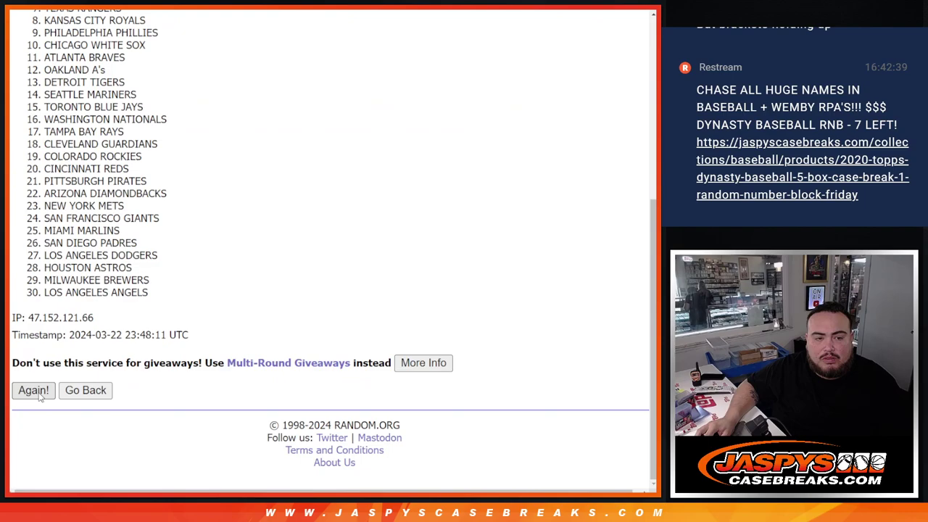
pyautogui.click(38, 393)
pyautogui.click(37, 393)
pyautogui.click(37, 393)
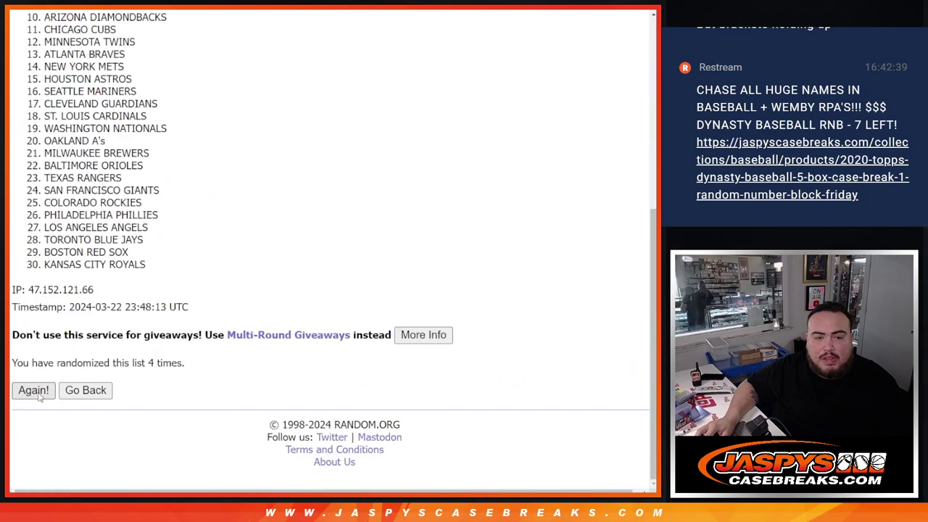
pyautogui.click(39, 395)
pyautogui.click(39, 394)
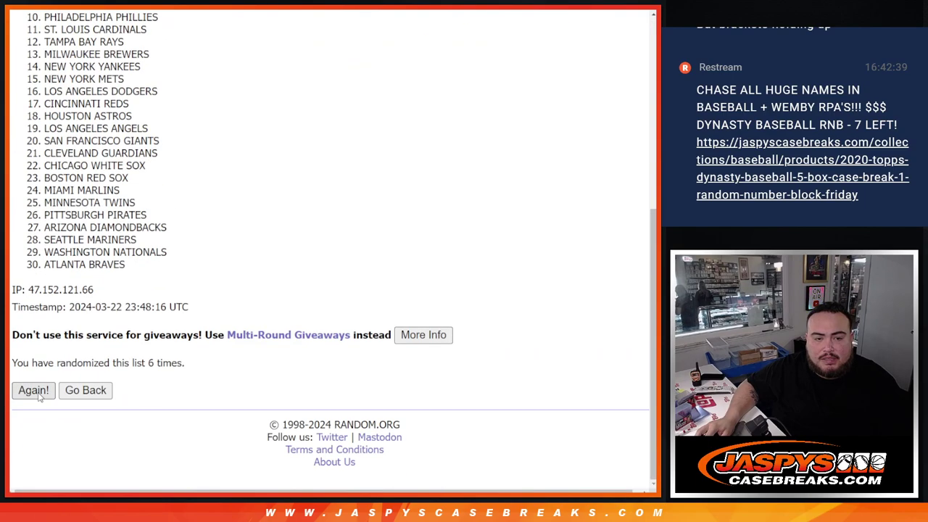
pyautogui.click(40, 394)
# Highlight the 7-times count and select the final order, SEATTLE MARINERS through BOSTON RED SOX.
pyautogui.moveTo(148, 363); pyautogui.dragTo(239, 367)
pyautogui.scroll(10, 62, 203)
pyautogui.moveTo(27, 231)
pyautogui.mouseDown()
pyautogui.moveTo(186, 237)
pyautogui.moveTo(163, 372)
pyautogui.mouseUp()
pyautogui.hotkey('ctrl', 'c')
pyautogui.scroll(-3, 166, 314)
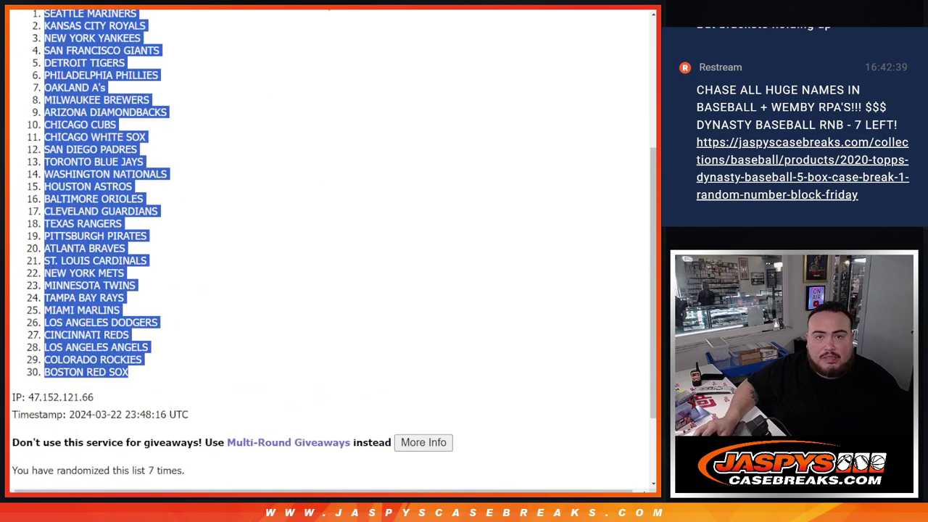
# Paste the randomized teams into column B, enlarge the text, and autofit the column widths.
pyautogui.hotkey('alt', 'Tab')
pyautogui.click(107, 109)
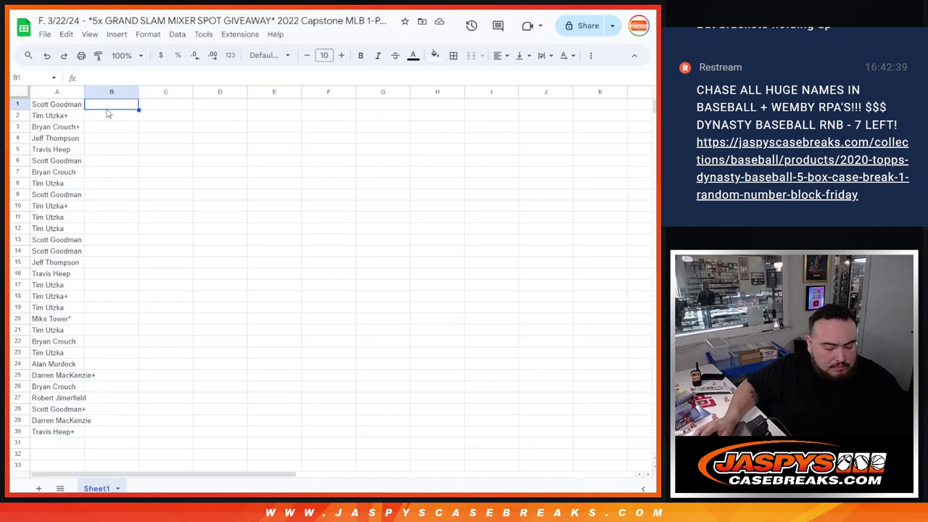
pyautogui.hotkey('ctrl', 'v')
pyautogui.click(15, 93)
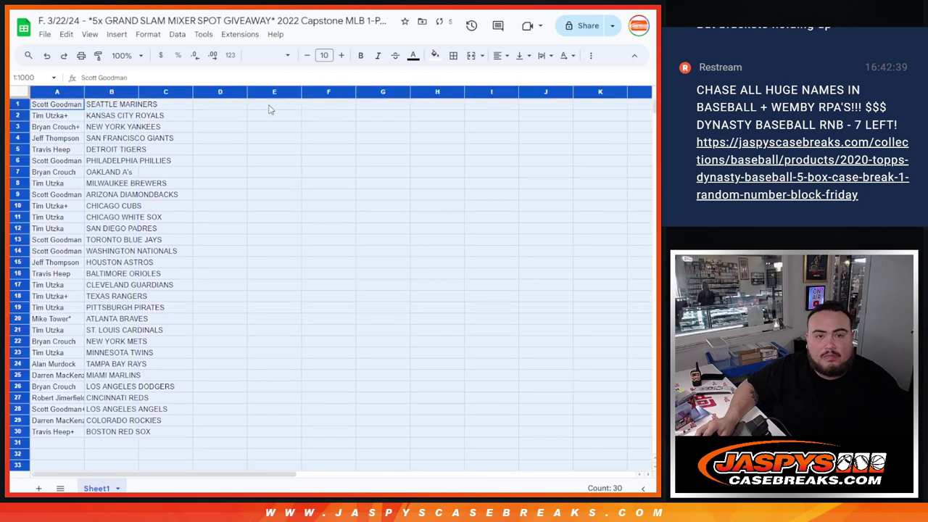
pyautogui.click(339, 55)
pyautogui.click(339, 55)
pyautogui.click(339, 56)
pyautogui.click(339, 55)
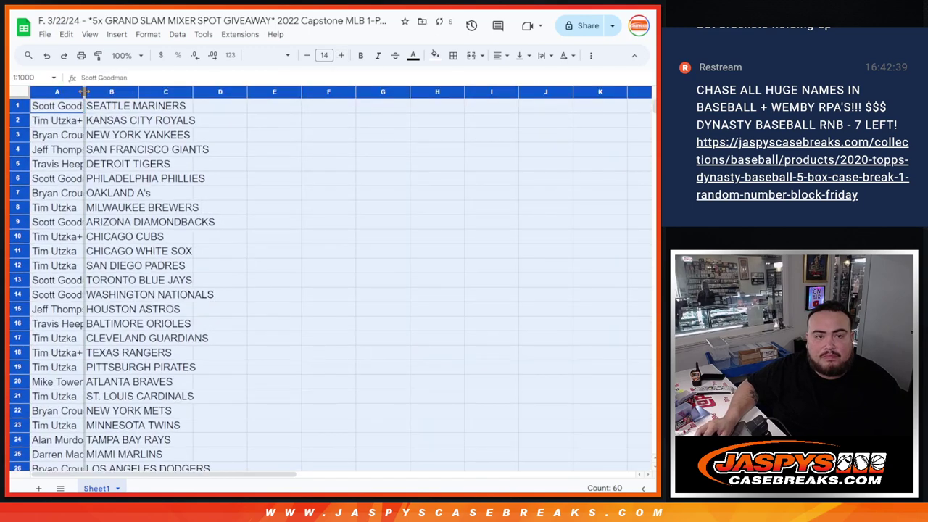
pyautogui.doubleClick(84, 91)
# Recheck the randomized lists, then sort the sheet A→Z by the team column.
pyautogui.hotkey('alt', 'Tab')
pyautogui.hotkey('ctrl', 'Tab')
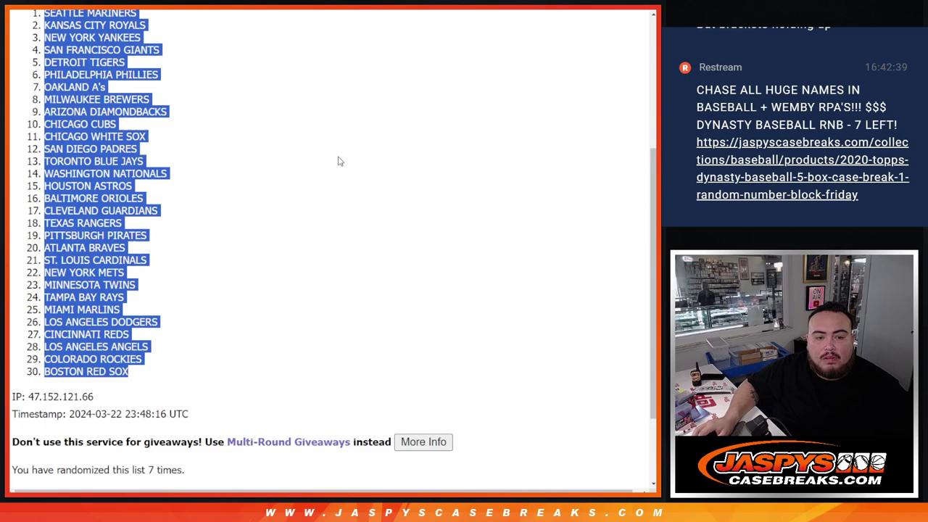
pyautogui.scroll(-3, 338, 159)
pyautogui.hotkey('alt', 'Tab')
pyautogui.scroll(-5, 264, 227)
pyautogui.scroll(5, 238, 244)
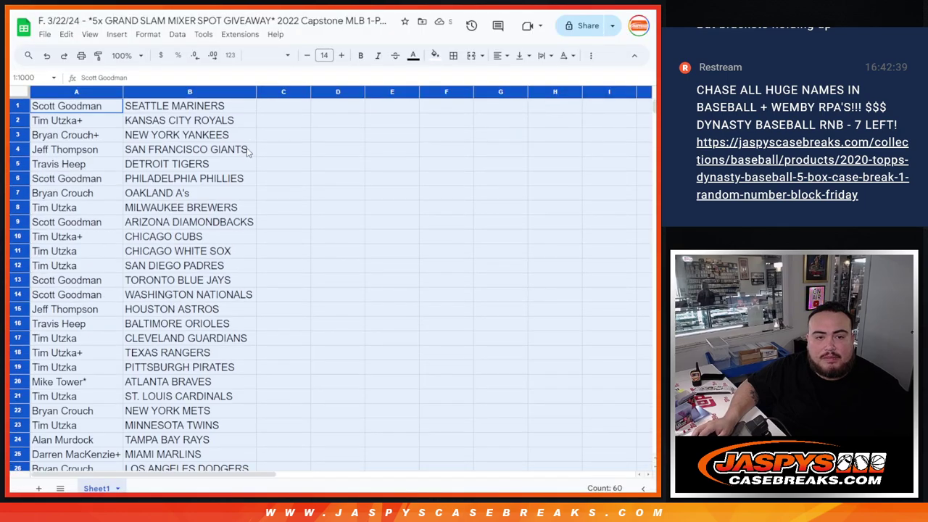
pyautogui.click(217, 92)
pyautogui.click(249, 91)
pyautogui.click(292, 325)
# Apply all borders to the 30 name–team pairs and open print settings.
pyautogui.moveTo(65, 106)
pyautogui.mouseDown()
pyautogui.moveTo(162, 217)
pyautogui.moveTo(162, 265)
pyautogui.mouseUp()
pyautogui.click(499, 55)
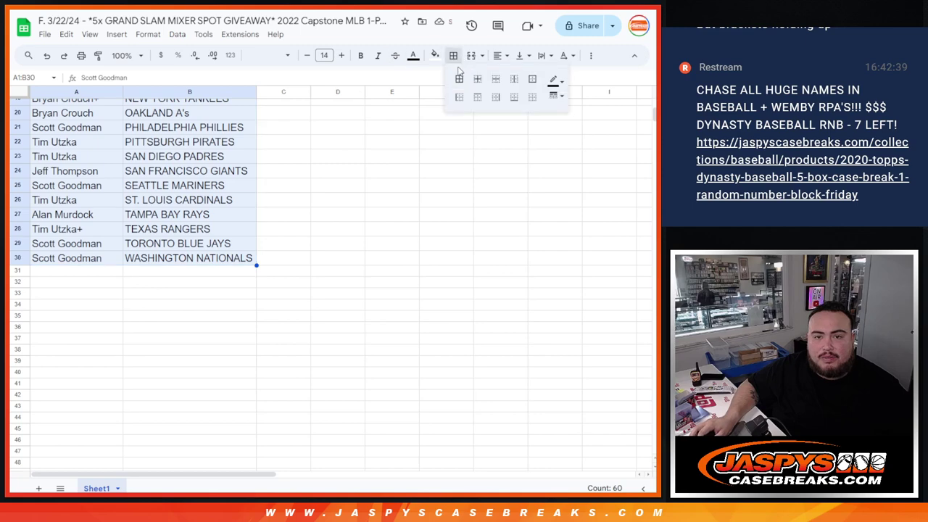
pyautogui.click(476, 74)
pyautogui.scroll(5, 129, 171)
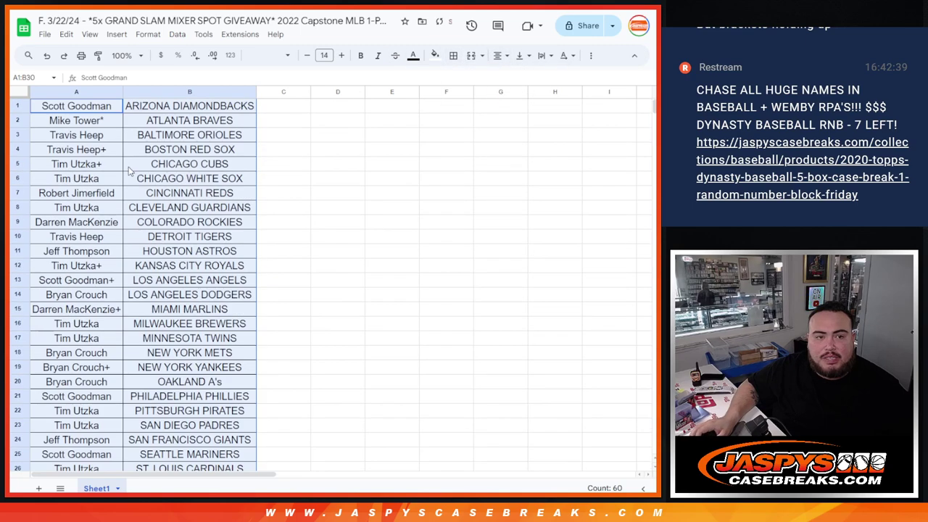
pyautogui.click(82, 56)
# Add the workbook title header, preview the full page, and print the sheet.
pyautogui.click(558, 326)
pyautogui.click(542, 369)
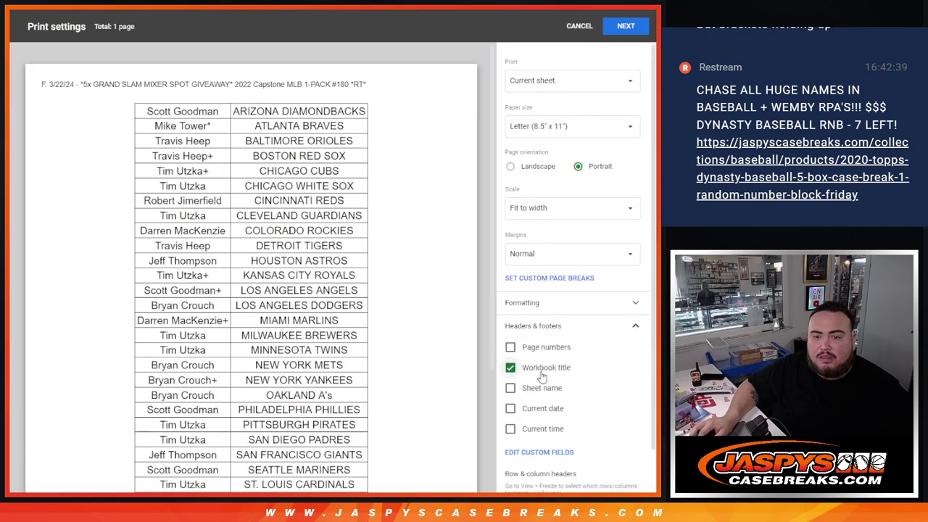
pyautogui.click(472, 473)
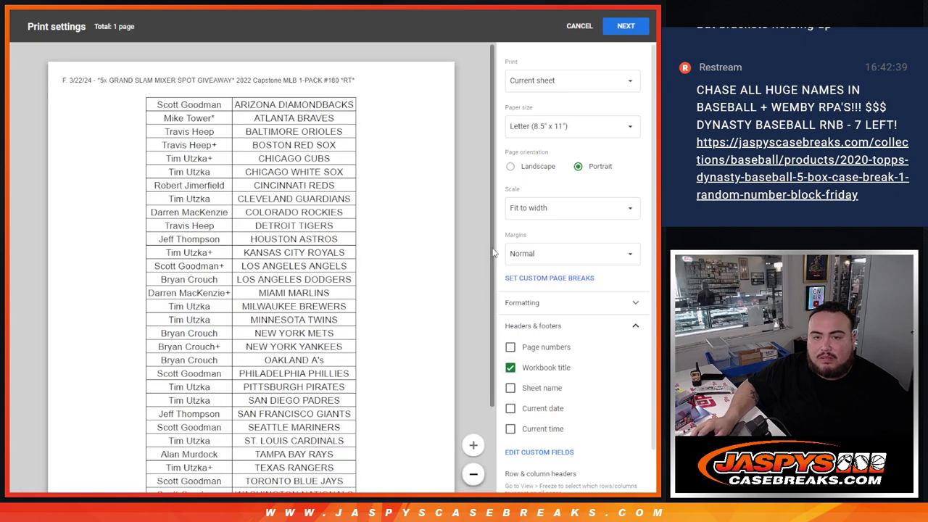
pyautogui.scroll(-1, 490, 280)
pyautogui.scroll(-1, 491, 282)
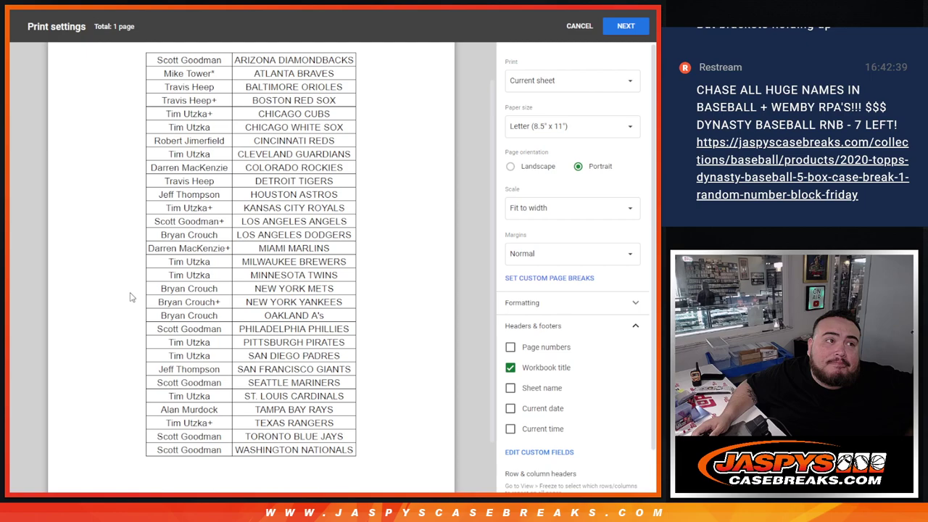
pyautogui.click(628, 30)
pyautogui.click(523, 324)
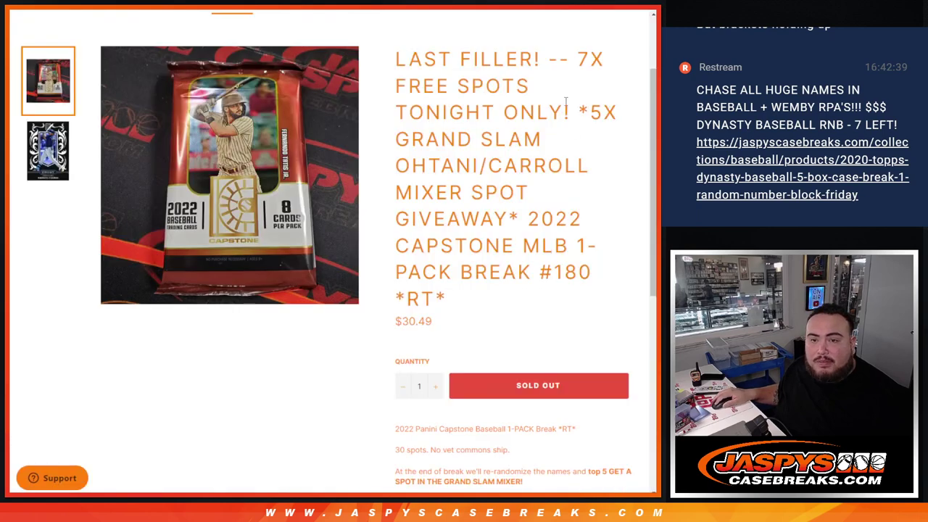
# Highlight the *5X GRAND SLAM giveaway text, then roll two dice for a 5 and a 2.
pyautogui.moveTo(569, 109); pyautogui.dragTo(645, 152)
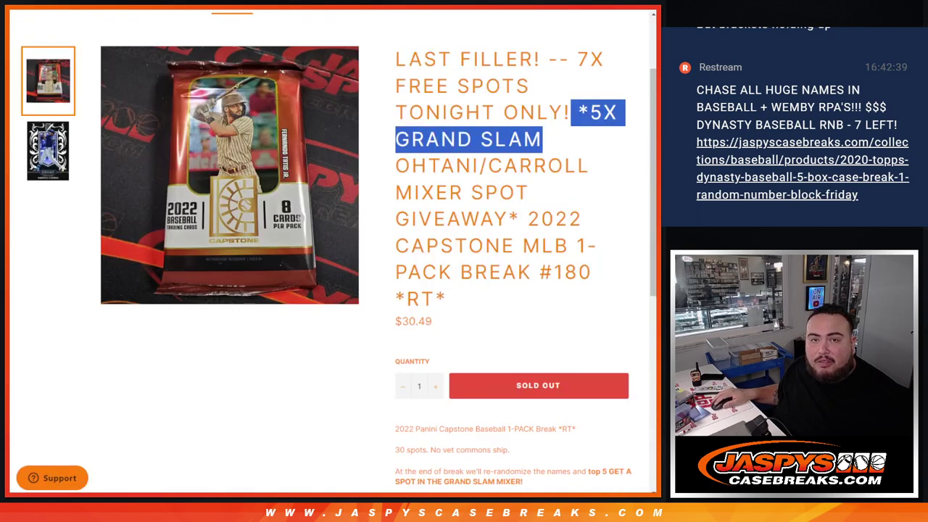
pyautogui.hotkey('ctrl', 'Tab')
pyautogui.hotkey('ctrl', 'Tab')
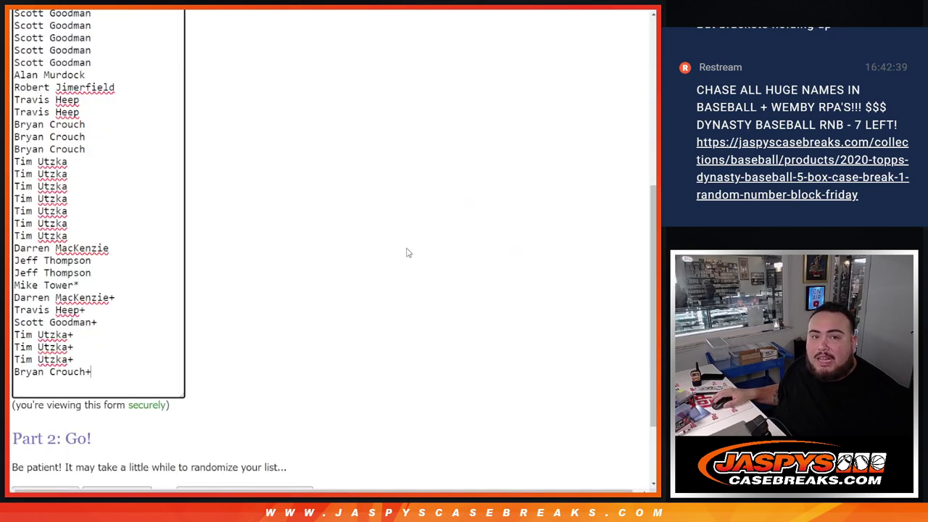
pyautogui.scroll(3, 406, 252)
pyautogui.hotkey('ctrl', 'shift', 'Tab')
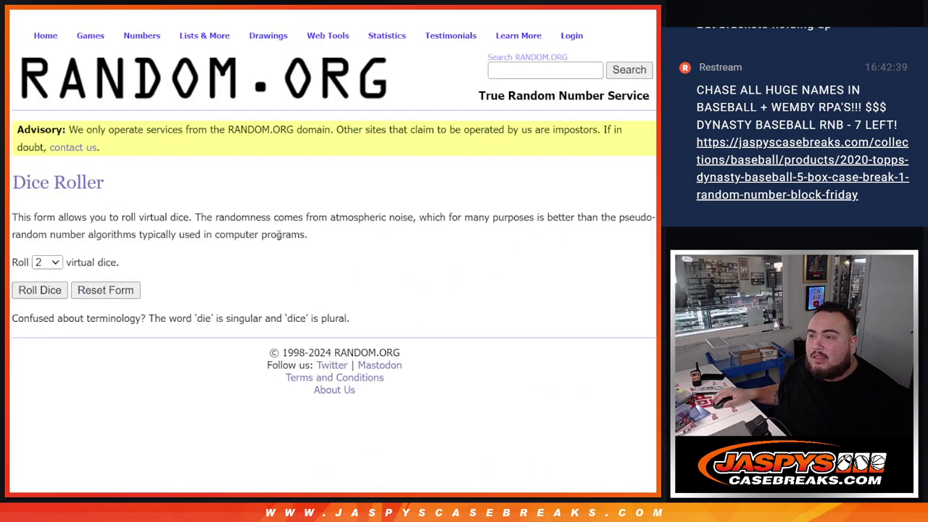
pyautogui.click(49, 291)
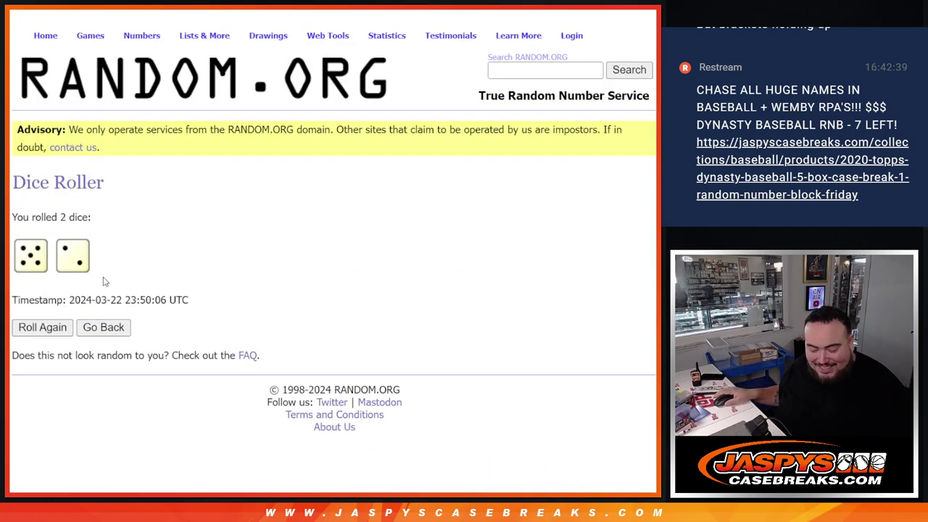
# Randomize the 30 giveaway names, then reshuffle until it reads 7 times.
pyautogui.hotkey('ctrl', 'Tab')
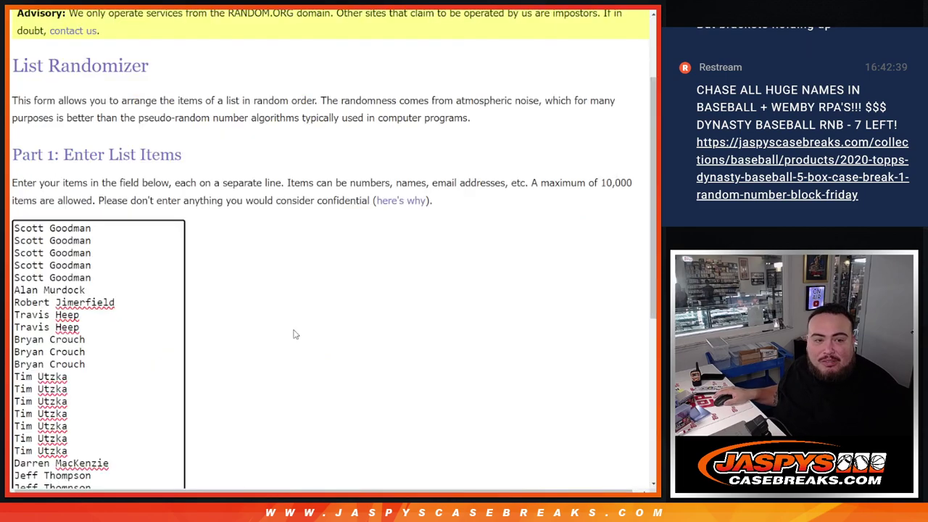
pyautogui.scroll(-5, 294, 331)
pyautogui.click(37, 393)
pyautogui.scroll(-5, 34, 394)
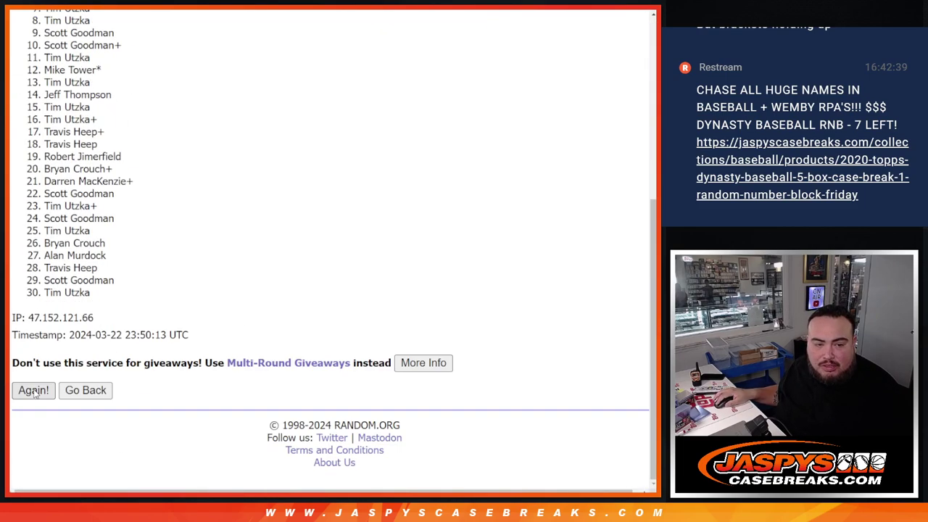
pyautogui.click(34, 394)
pyautogui.click(34, 394)
pyautogui.click(34, 394)
pyautogui.click(34, 393)
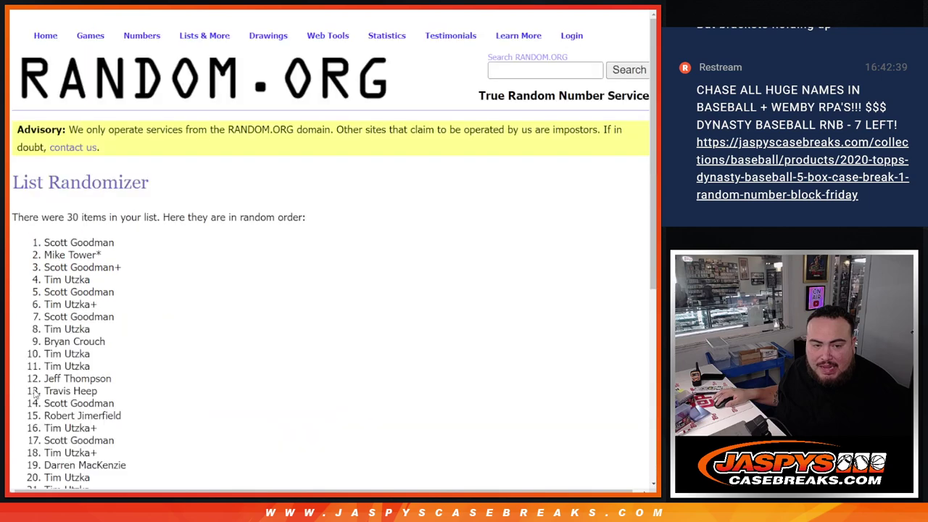
pyautogui.click(34, 392)
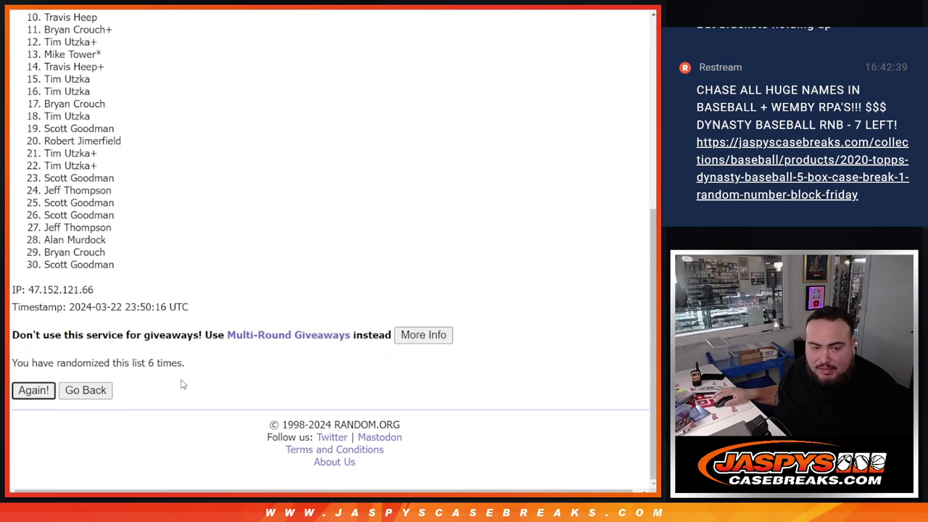
pyautogui.press('Return')
# Highlight the 7-times counter and the top five names in the result.
pyautogui.moveTo(146, 364); pyautogui.dragTo(339, 361)
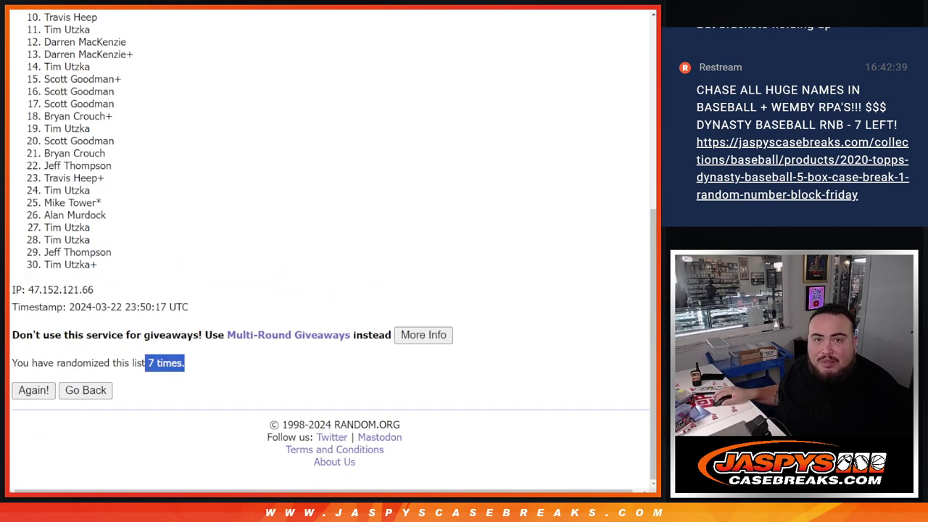
pyautogui.scroll(1, 652, 331)
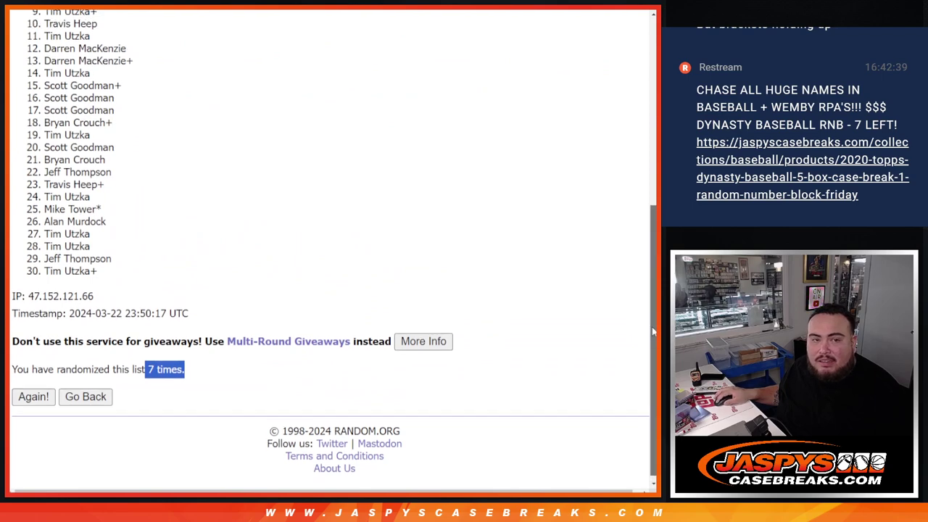
pyautogui.moveTo(652, 332); pyautogui.dragTo(650, 309)
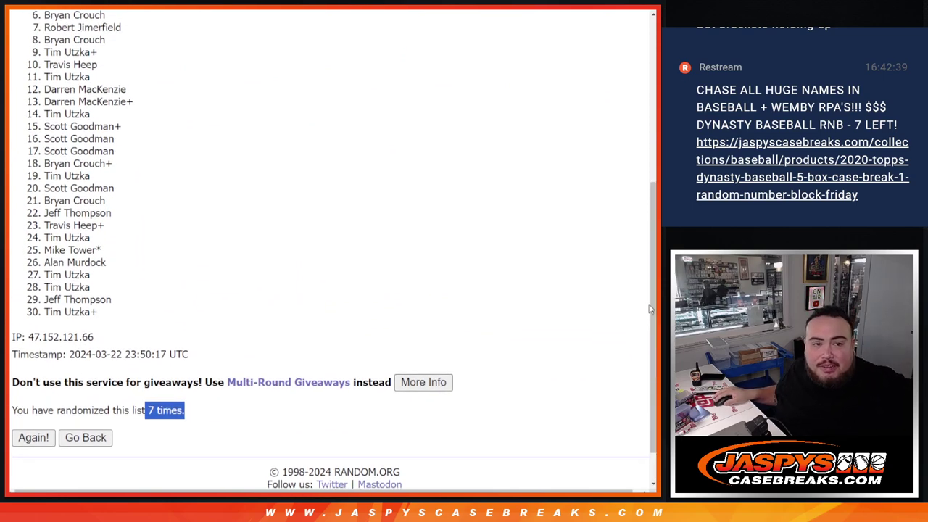
pyautogui.moveTo(650, 309); pyautogui.dragTo(644, 262)
pyautogui.scroll(3, 155, 204)
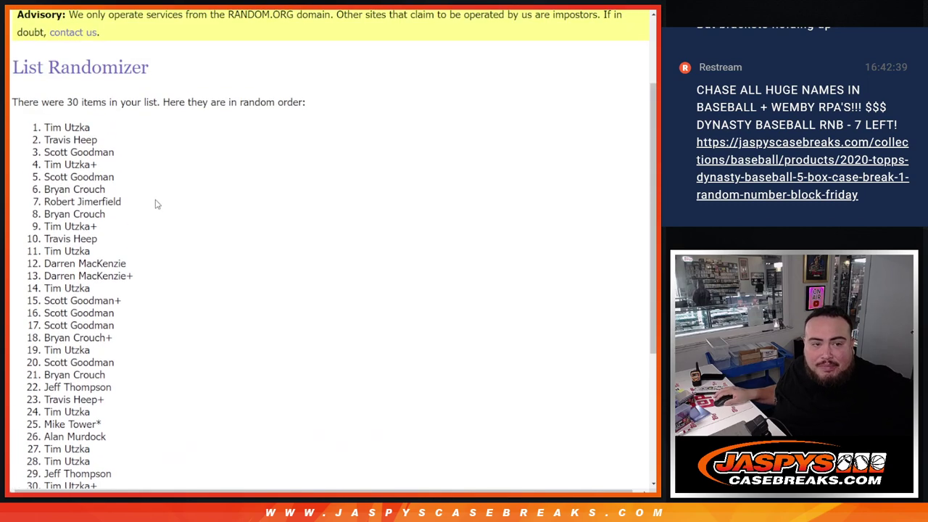
pyautogui.moveTo(44, 127)
pyautogui.mouseDown()
pyautogui.moveTo(93, 136)
pyautogui.moveTo(125, 177)
pyautogui.mouseUp()
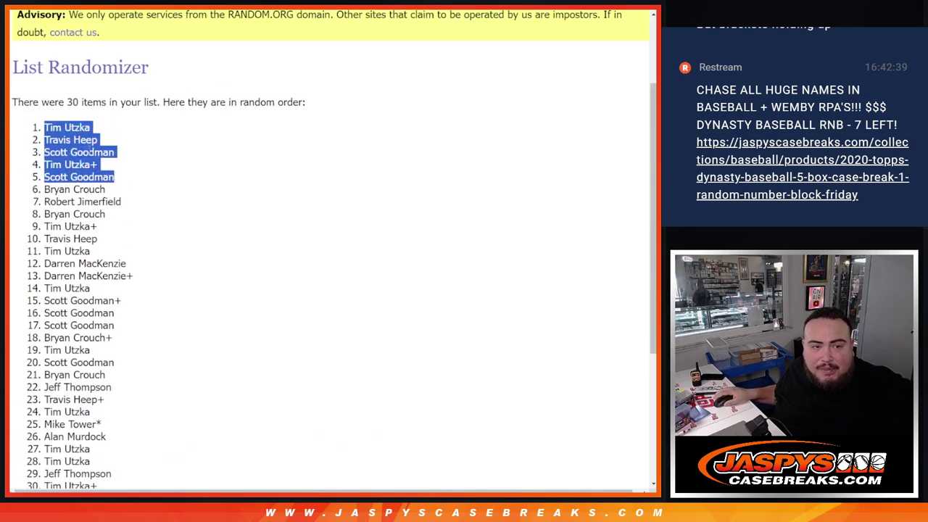
pyautogui.hotkey('alt', 'Tab')
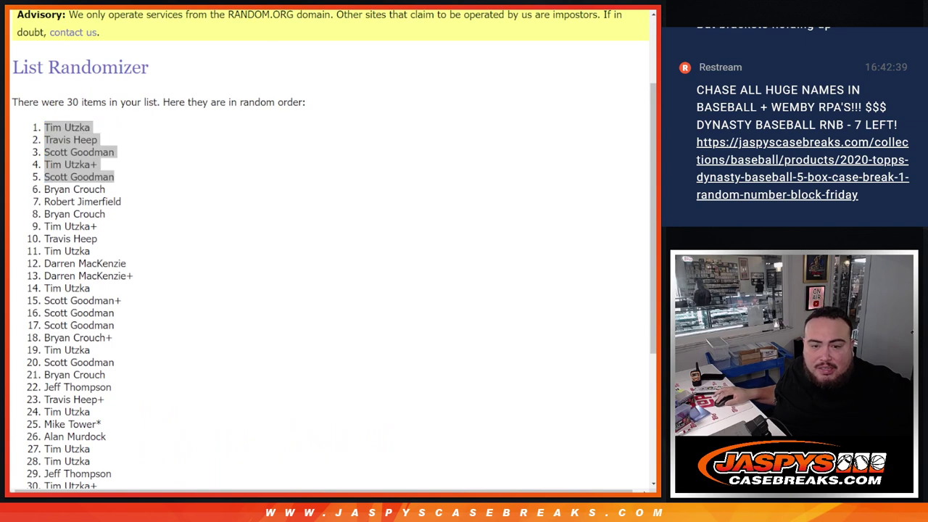